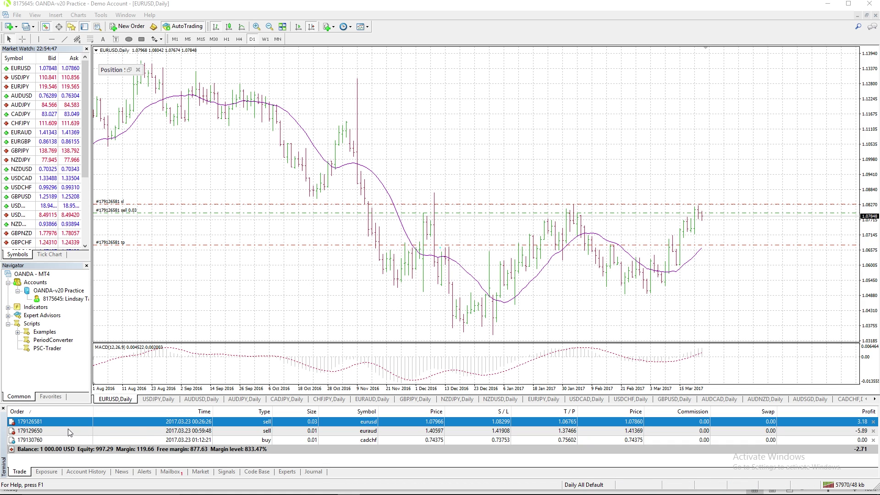
# - Browse the Terminal's Exposure, Account History and News tabs, then return to open trades
pyautogui.click(47, 471)
pyautogui.click(85, 472)
pyautogui.click(122, 472)
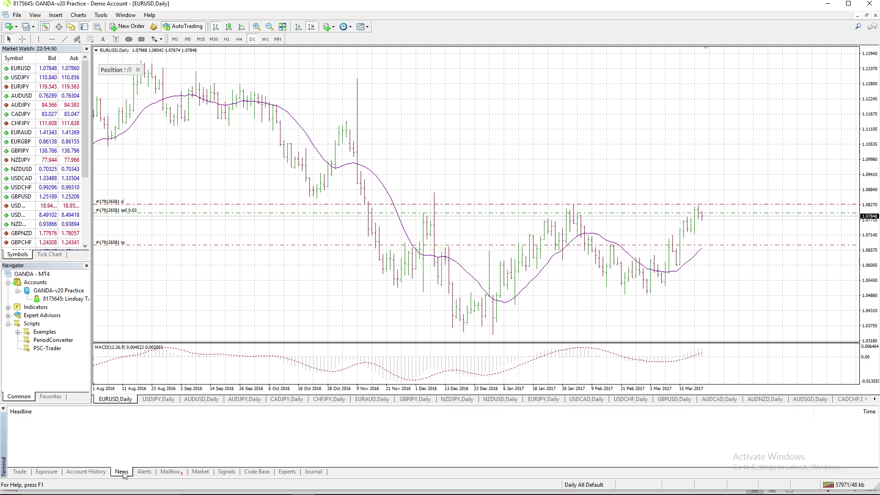
pyautogui.click(19, 472)
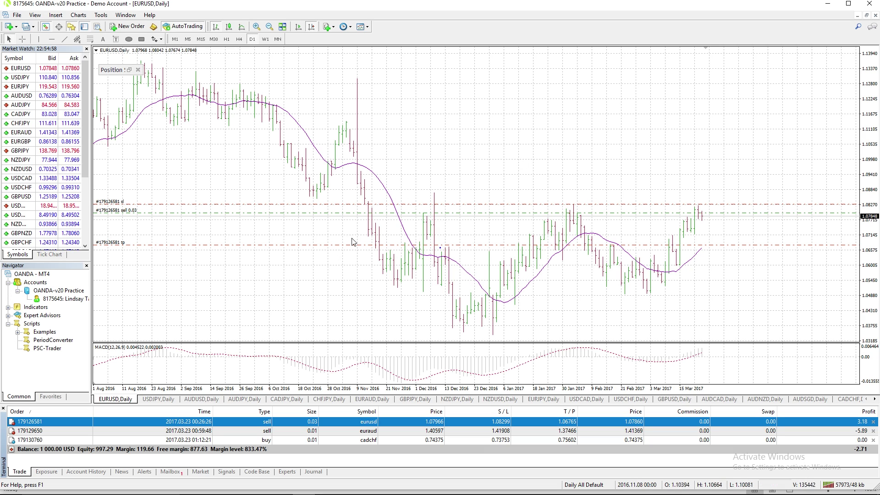
# - Hide and restore the Terminal, close it, and show the Strategy Tester panel
pyautogui.click(35, 15)
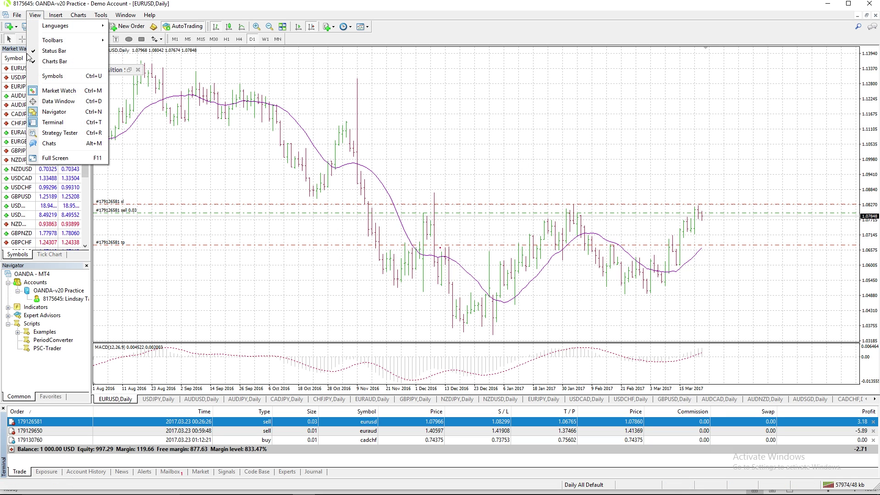
pyautogui.click(41, 123)
pyautogui.click(34, 15)
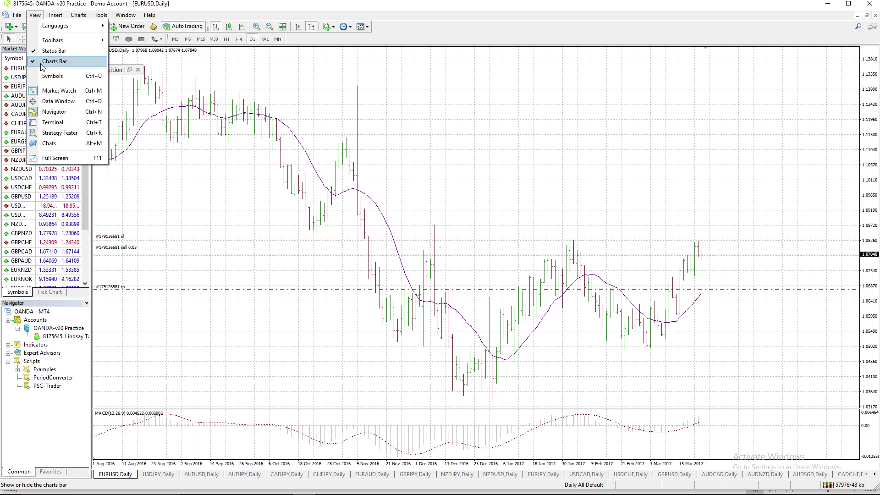
pyautogui.click(44, 121)
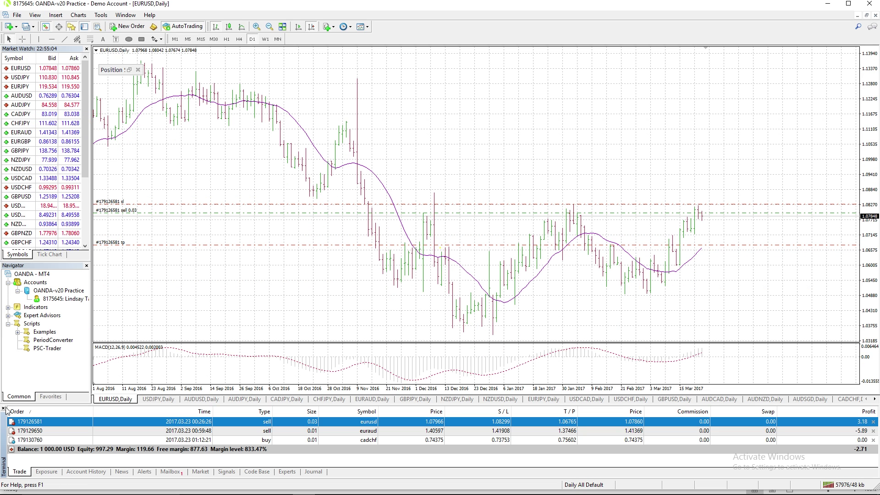
pyautogui.click(4, 408)
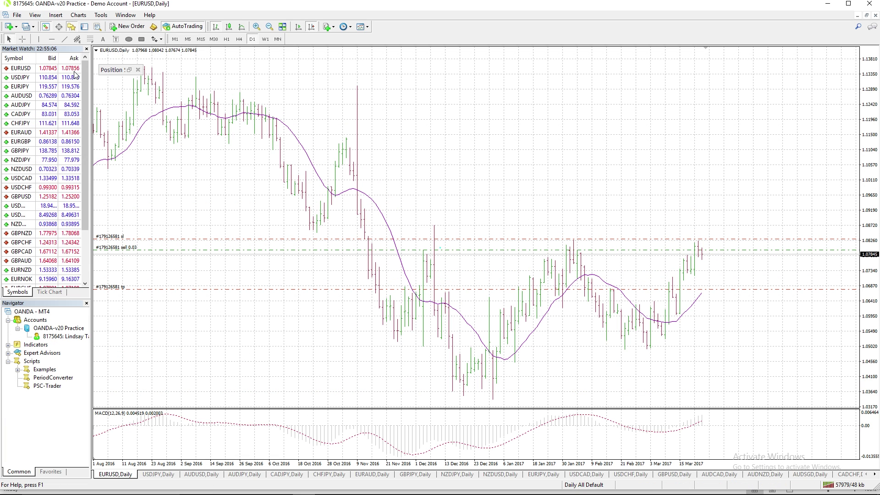
pyautogui.click(35, 15)
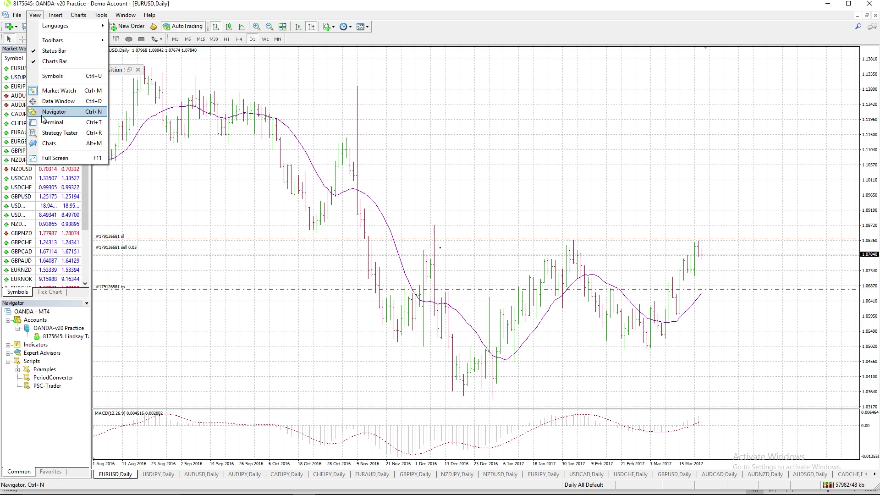
pyautogui.click(46, 132)
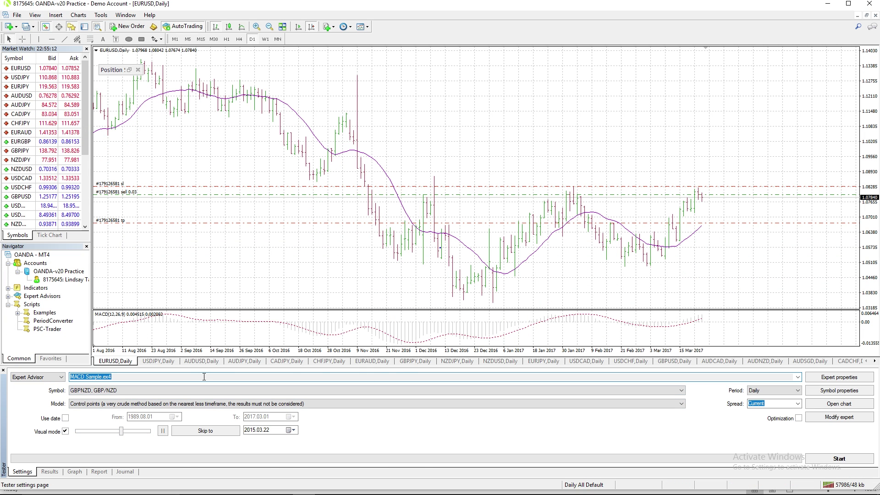
pyautogui.moveTo(206, 367); pyautogui.dragTo(181, 402)
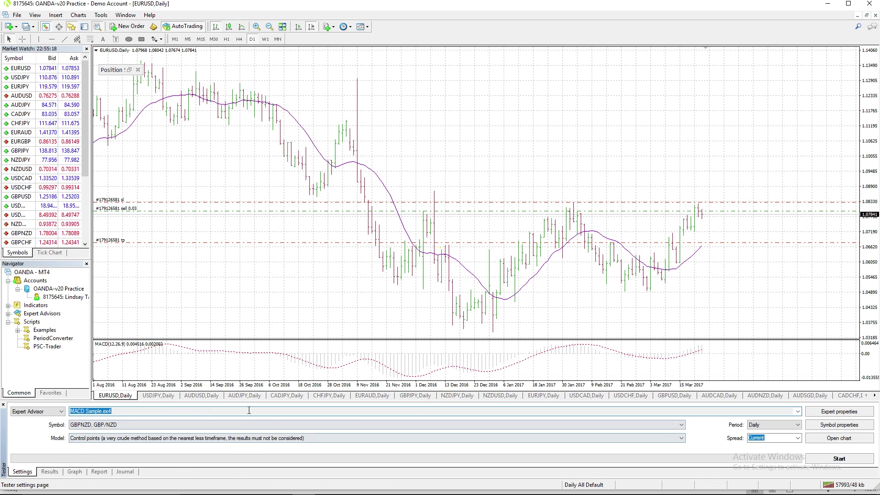
pyautogui.moveTo(239, 401); pyautogui.dragTo(239, 376)
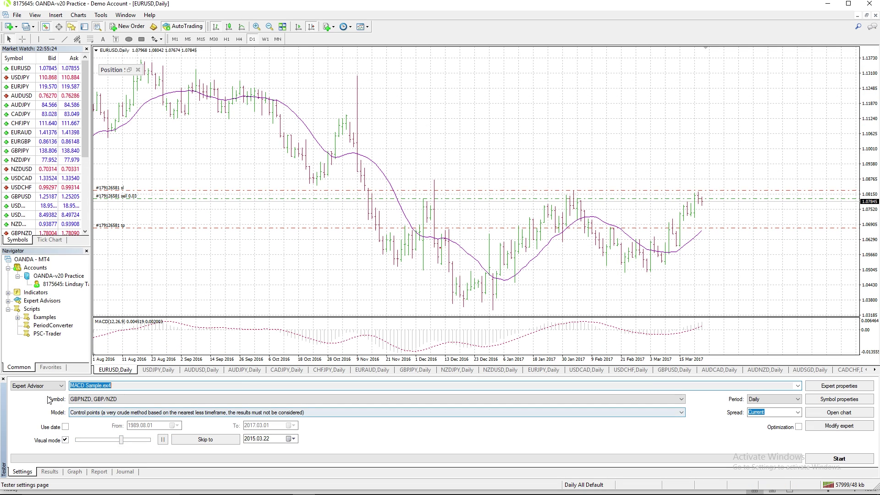
pyautogui.click(34, 388)
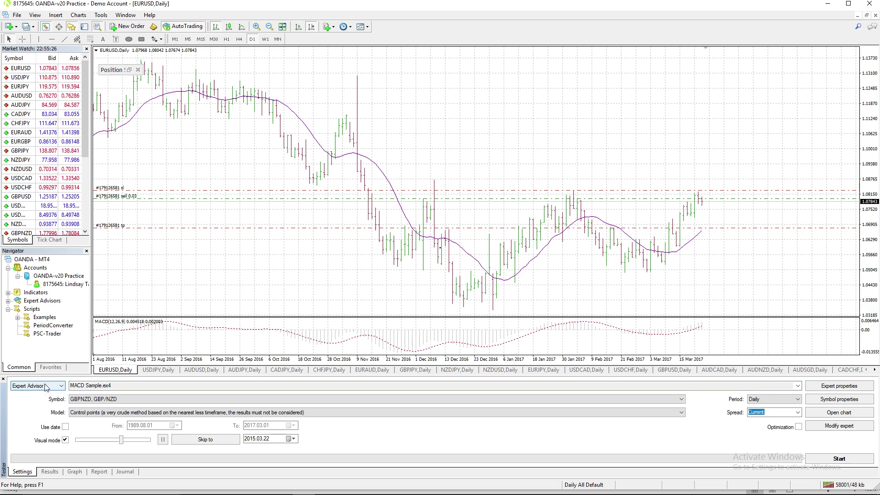
pyautogui.click(76, 388)
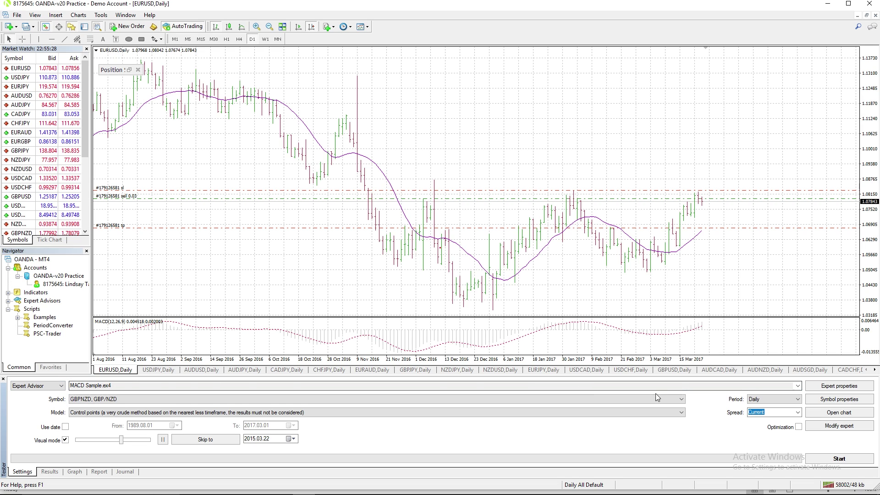
pyautogui.click(798, 386)
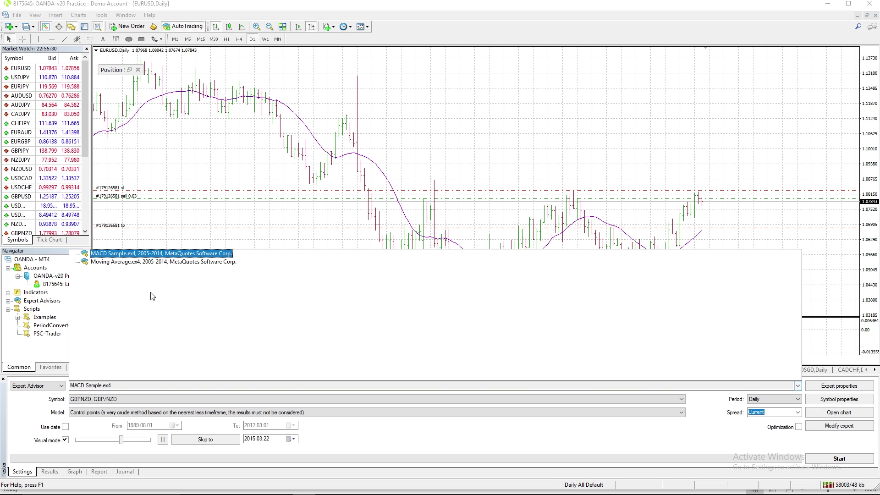
pyautogui.click(175, 254)
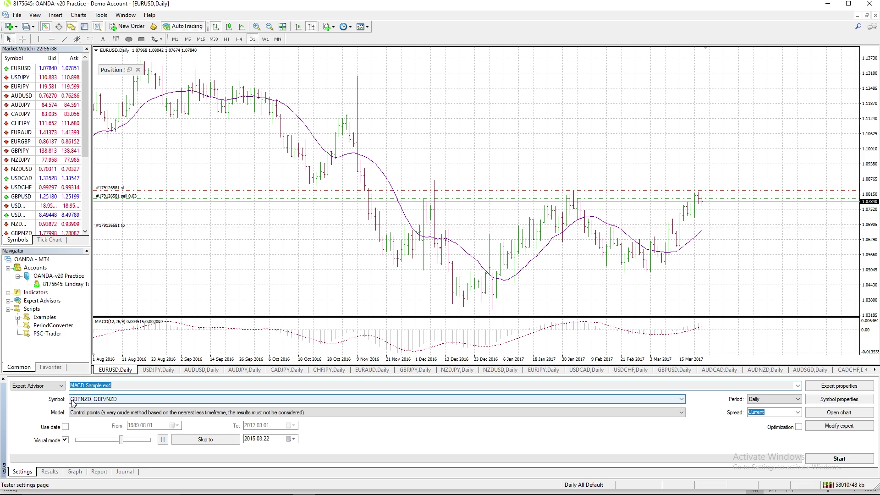
# - Keep Control points modelling, leave Use date unchecked, and slow the visual-mode speed slider
pyautogui.click(96, 415)
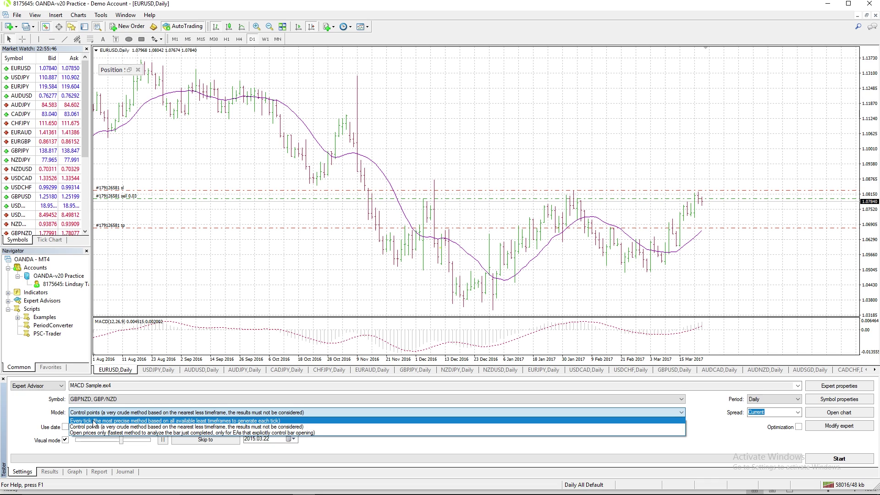
pyautogui.click(94, 426)
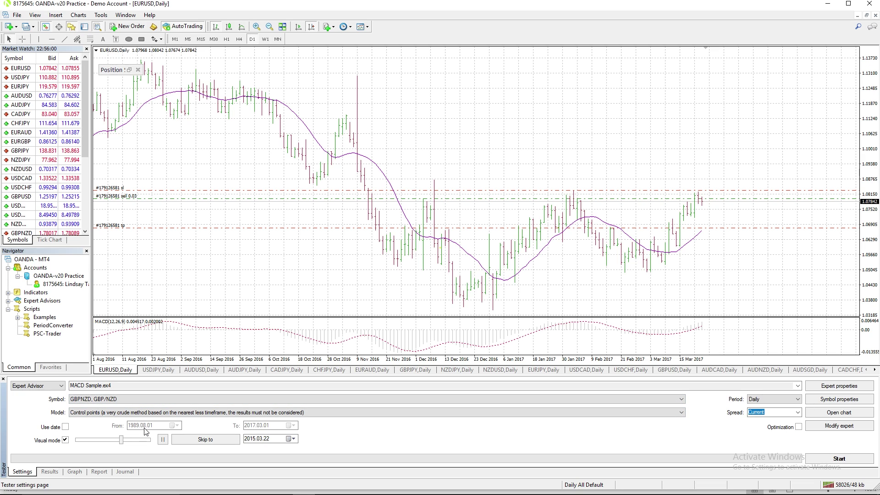
pyautogui.click(65, 426)
pyautogui.click(65, 427)
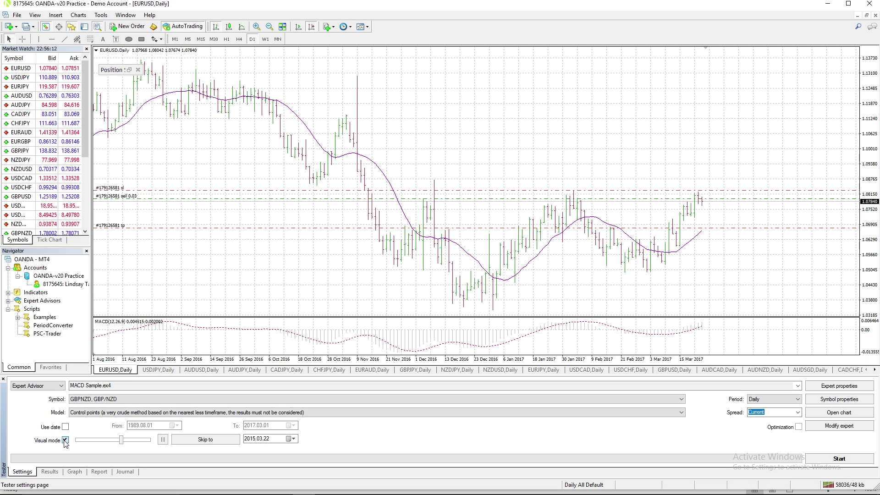
pyautogui.moveTo(122, 441); pyautogui.dragTo(75, 443)
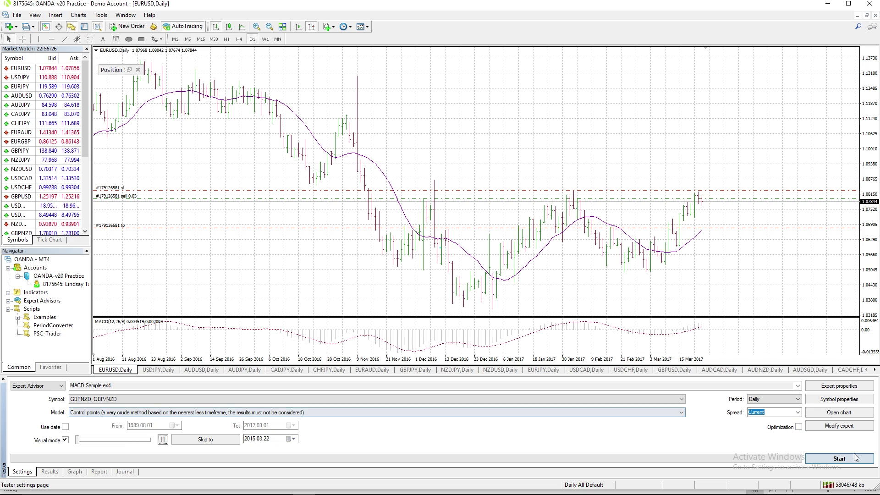
# - Start the MACD Sample backtest and bring the GBPNZD,Daily (visual) chart tab into view
pyautogui.click(839, 458)
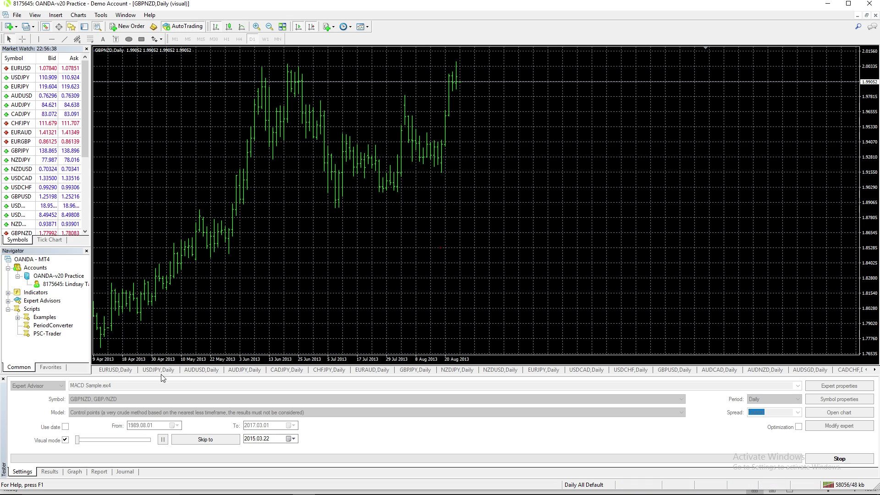
pyautogui.click(875, 369)
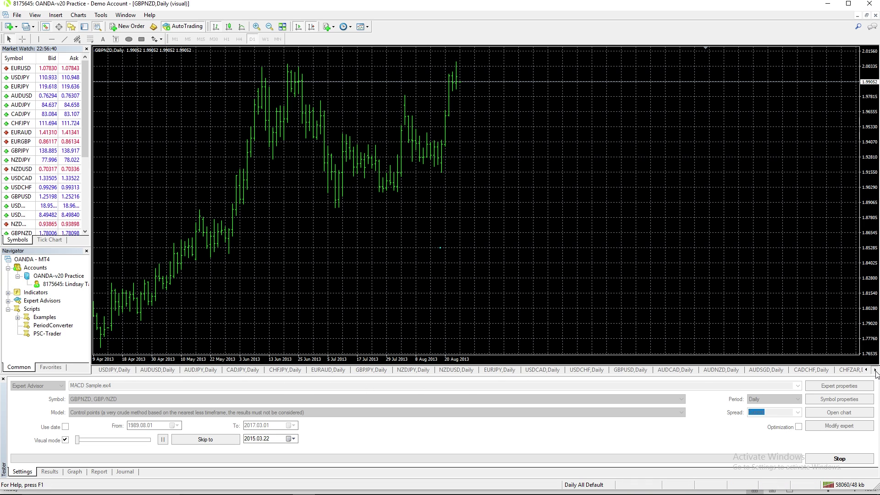
pyautogui.click(875, 370)
pyautogui.click(875, 370)
pyautogui.click(875, 371)
pyautogui.click(875, 370)
pyautogui.click(875, 370)
pyautogui.click(875, 370)
pyautogui.click(875, 370)
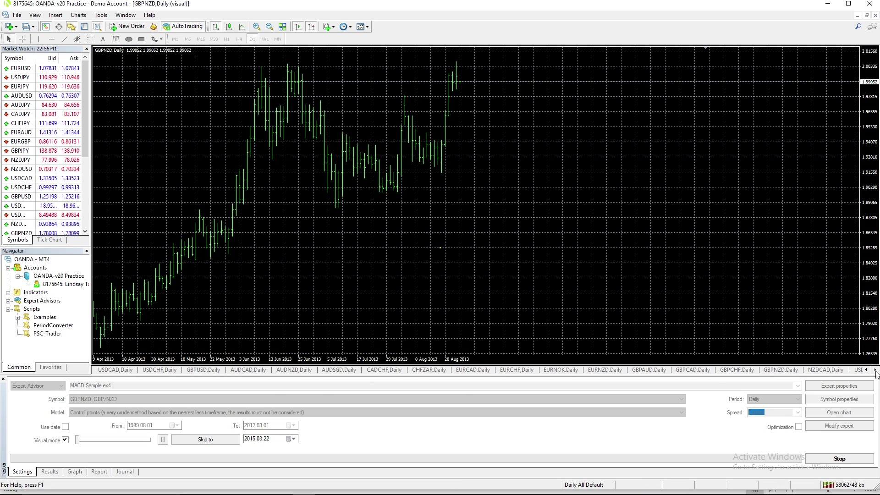
pyautogui.click(875, 370)
pyautogui.click(875, 371)
pyautogui.click(874, 370)
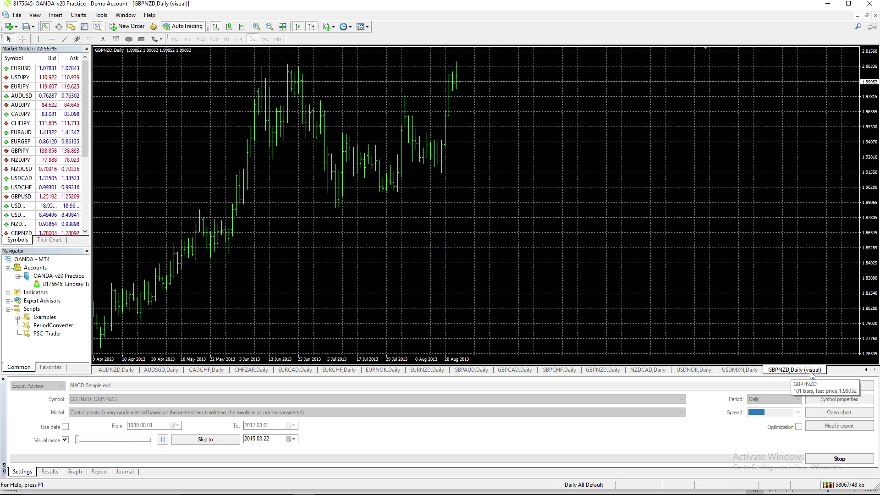
# - Apply the Que template to the GBPNZD visual test chart
pyautogui.rightClick(613, 209)
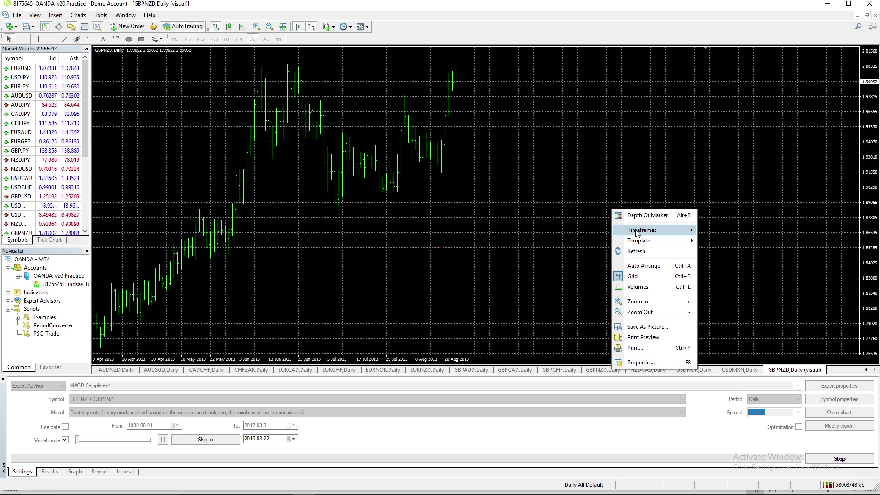
pyautogui.moveTo(639, 234)
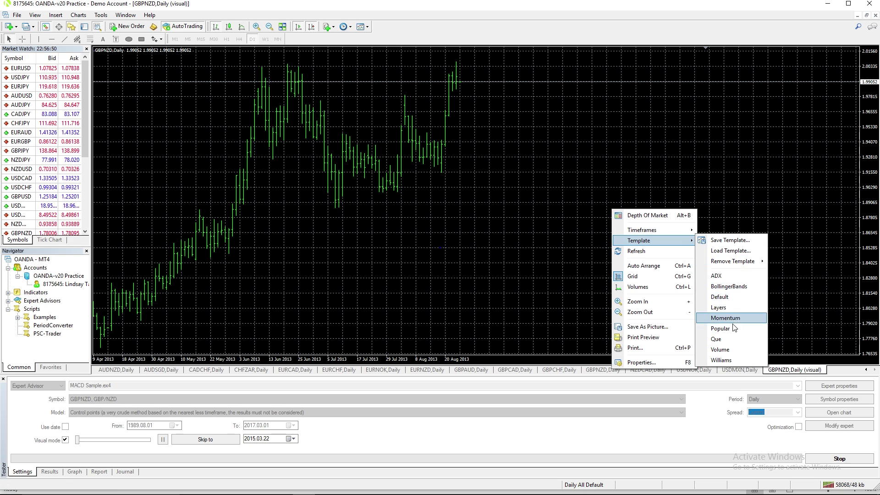
pyautogui.click(729, 339)
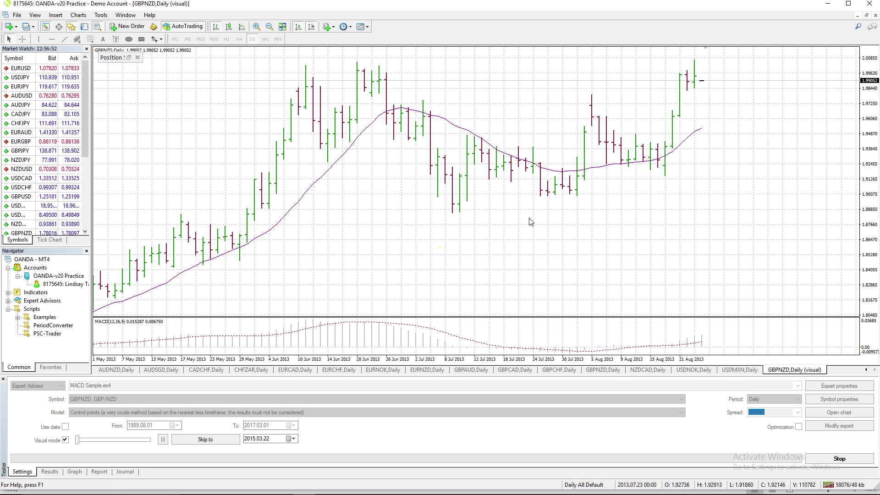
# - Place two horizontal lines on the chart, one near the top and one higher up
pyautogui.click(52, 39)
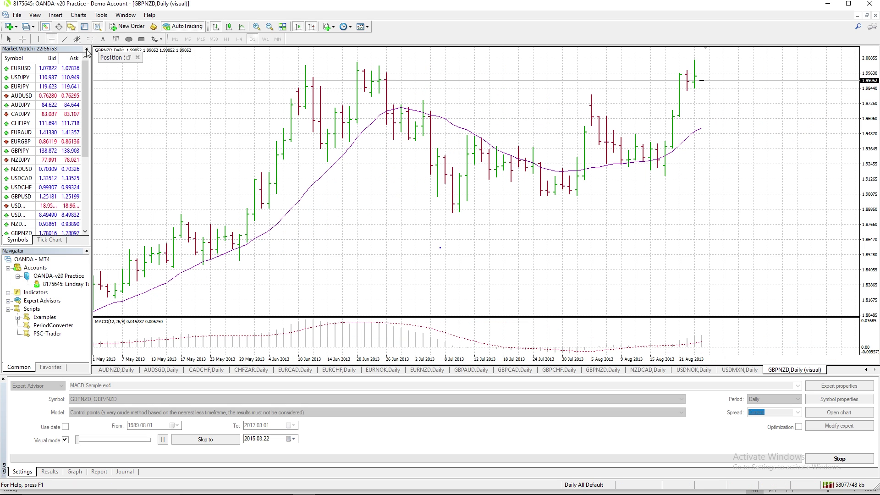
pyautogui.click(476, 69)
pyautogui.moveTo(475, 69); pyautogui.dragTo(477, 65)
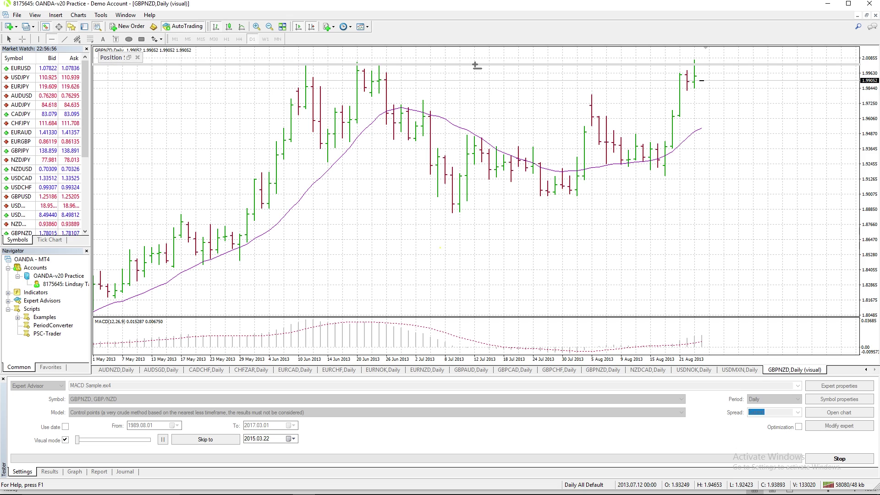
pyautogui.click(50, 39)
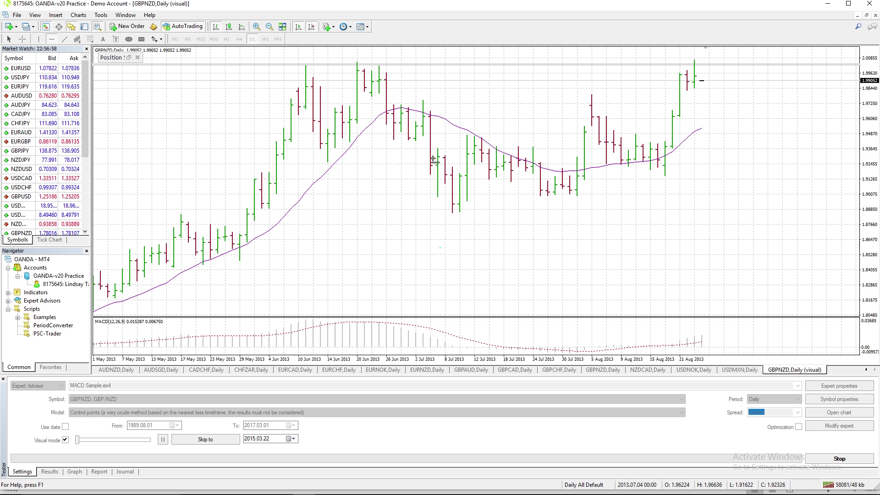
pyautogui.moveTo(563, 229); pyautogui.dragTo(521, 196)
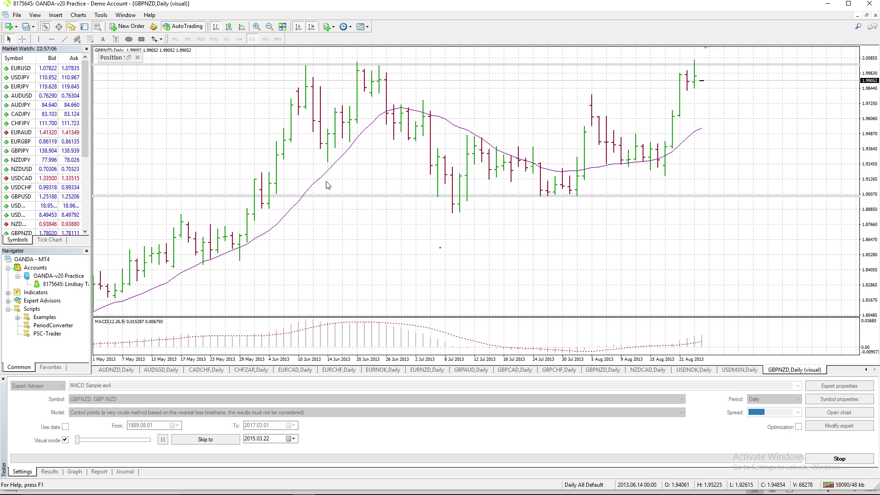
# - Narrow the bars, zoom in one step, and compress the price scale for a wider range
pyautogui.moveTo(425, 360)
pyautogui.mouseDown()
pyautogui.moveTo(442, 362)
pyautogui.moveTo(433, 361)
pyautogui.mouseUp()
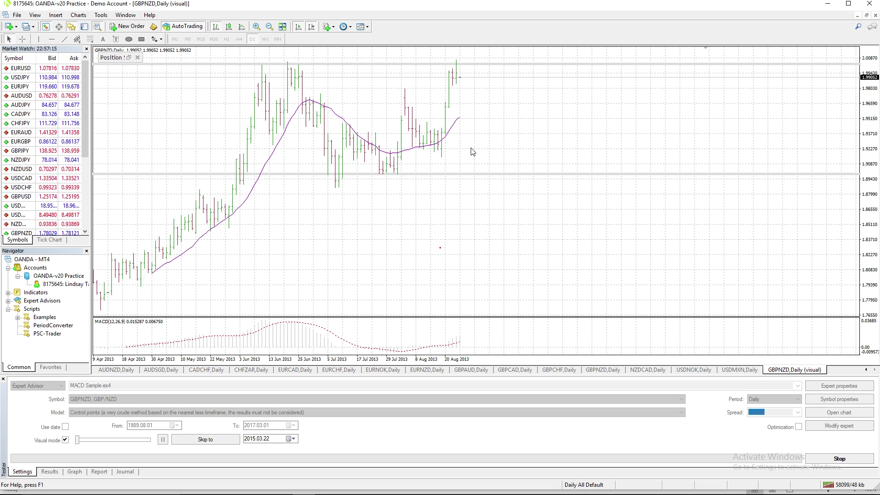
pyautogui.press('+')
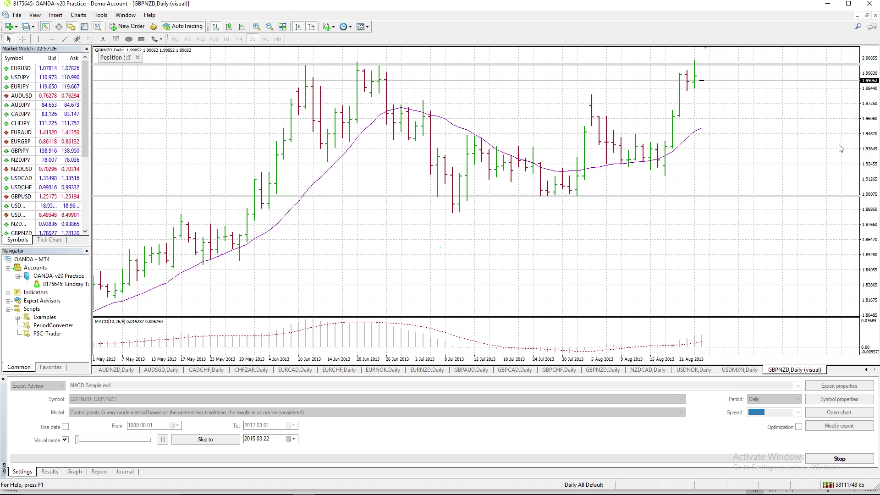
pyautogui.moveTo(872, 156); pyautogui.dragTo(873, 167)
# - Place a horizontal line at the current price and style it Navy, thin and dotted
pyautogui.click(52, 39)
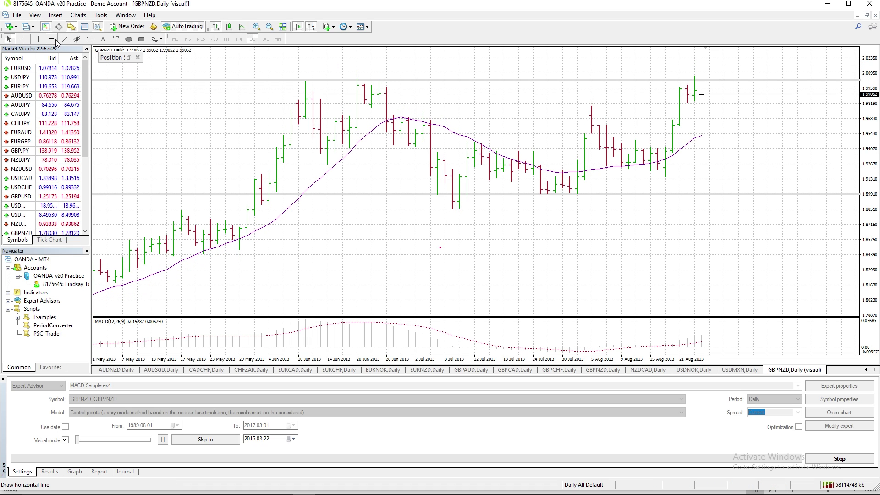
pyautogui.click(735, 105)
pyautogui.moveTo(736, 105); pyautogui.dragTo(733, 95)
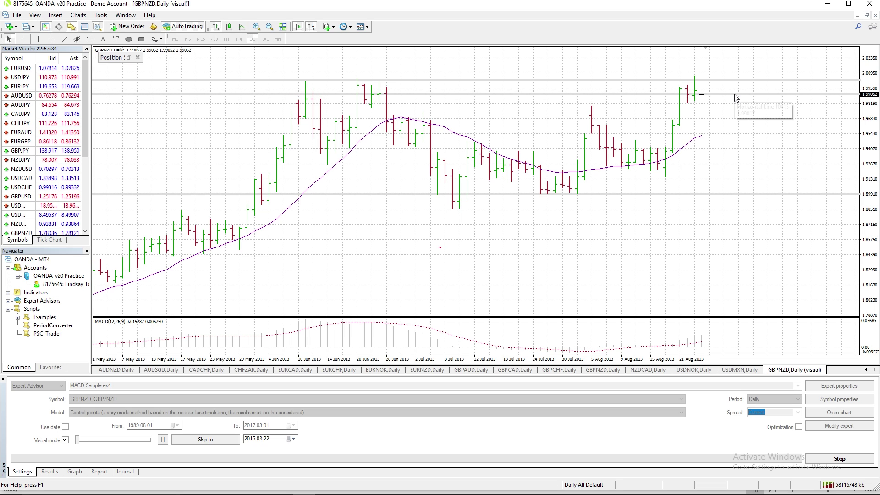
pyautogui.rightClick(734, 94)
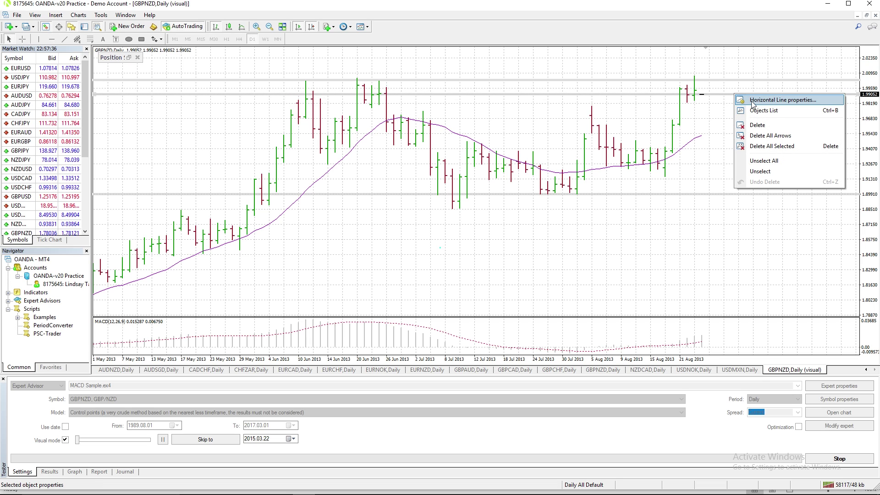
pyautogui.click(751, 100)
pyautogui.click(447, 254)
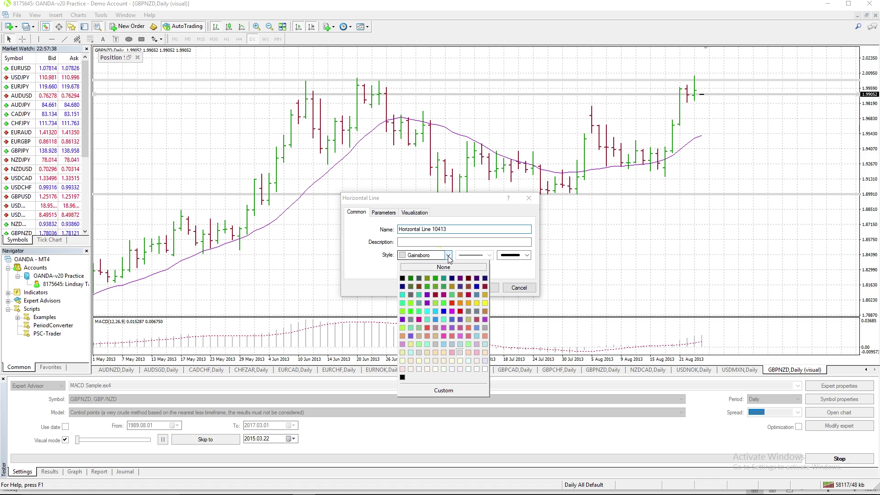
pyautogui.click(452, 278)
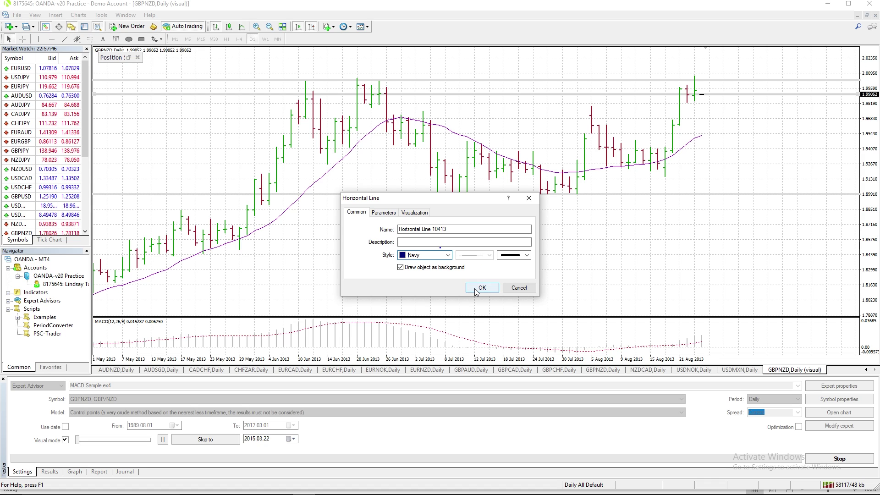
pyautogui.click(513, 255)
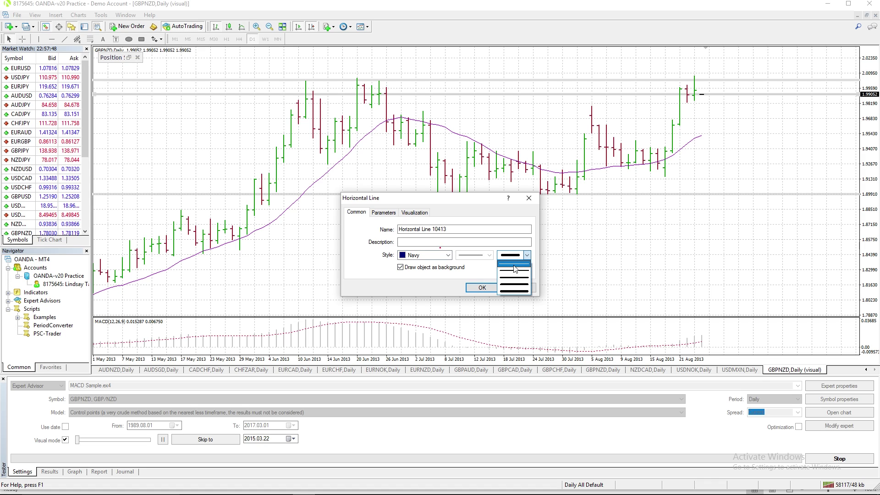
pyautogui.click(511, 262)
pyautogui.click(482, 258)
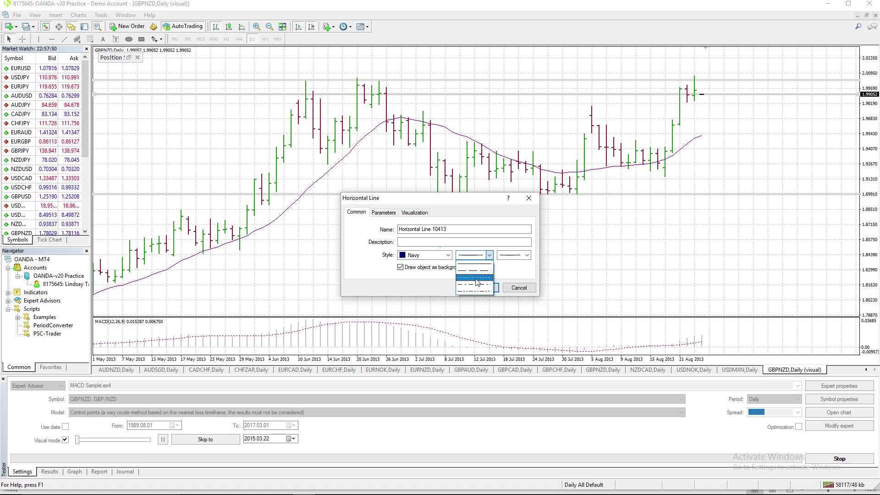
pyautogui.click(476, 278)
pyautogui.click(483, 287)
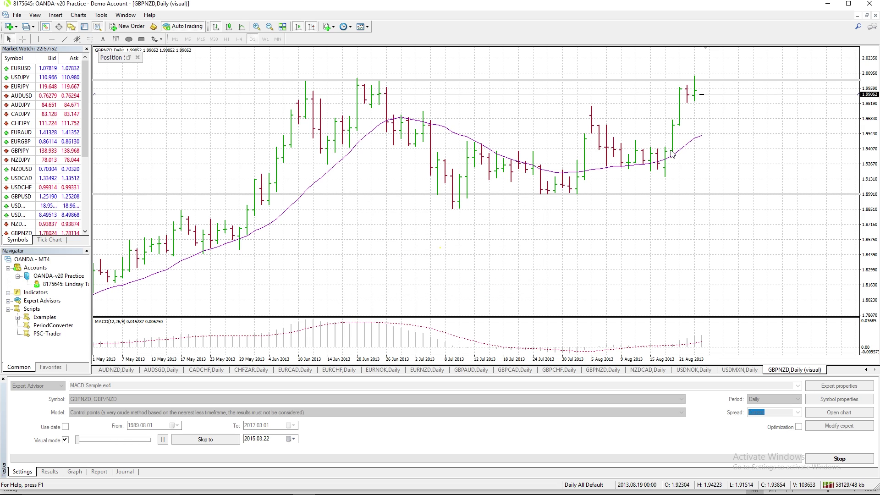
# - Restyle that horizontal line to MediumBlue with a dash-dot pattern
pyautogui.rightClick(717, 98)
pyautogui.click(738, 103)
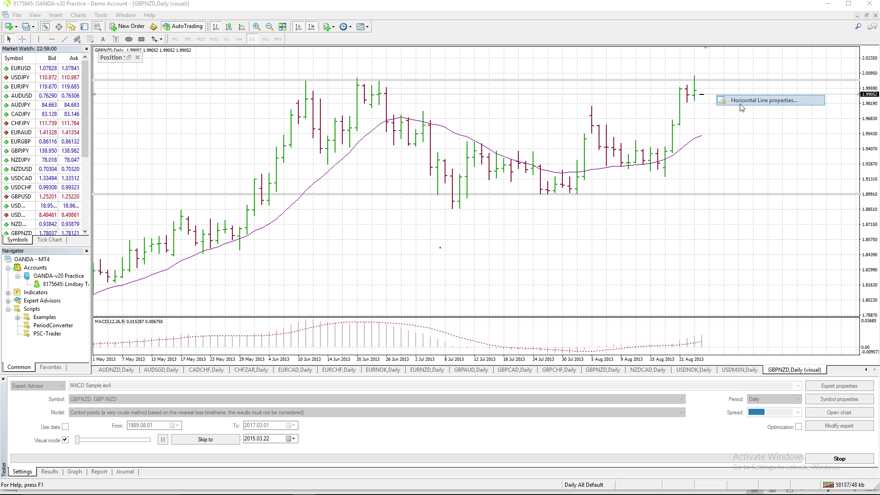
pyautogui.click(447, 255)
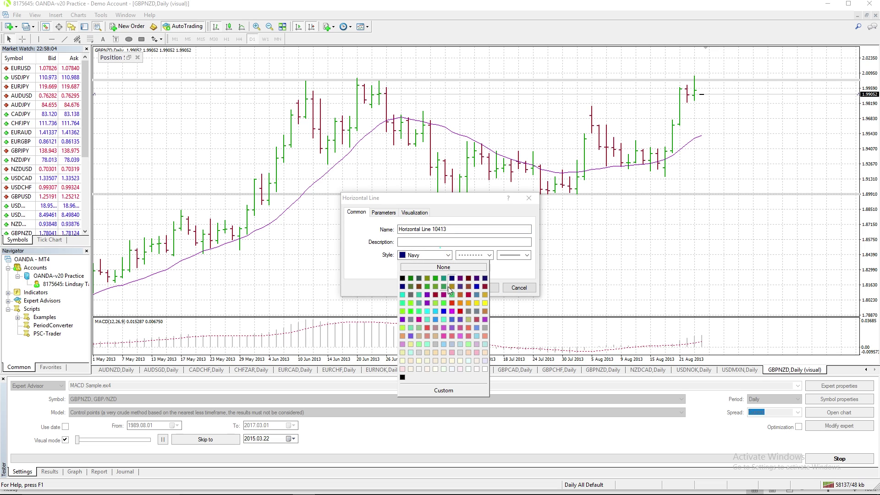
pyautogui.click(477, 286)
pyautogui.click(489, 255)
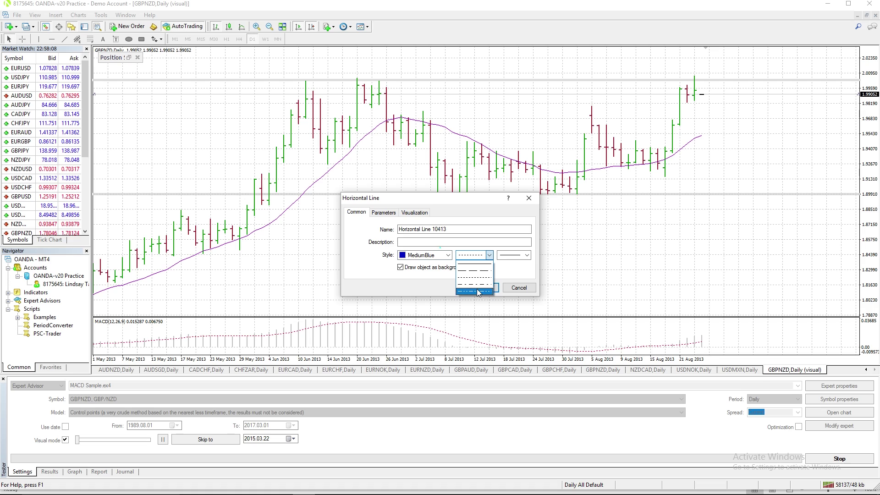
pyautogui.click(490, 290)
pyautogui.click(482, 287)
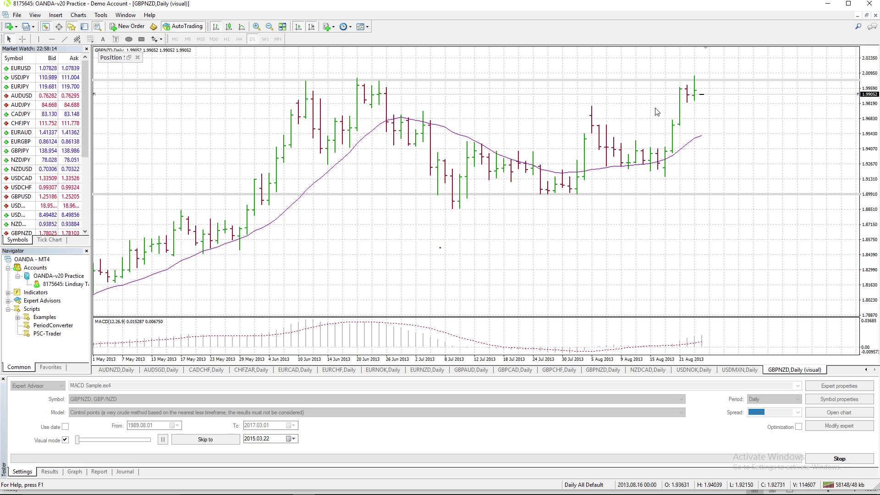
# - Add a horizontal line near 1.915 and move it up to the current price
pyautogui.click(51, 39)
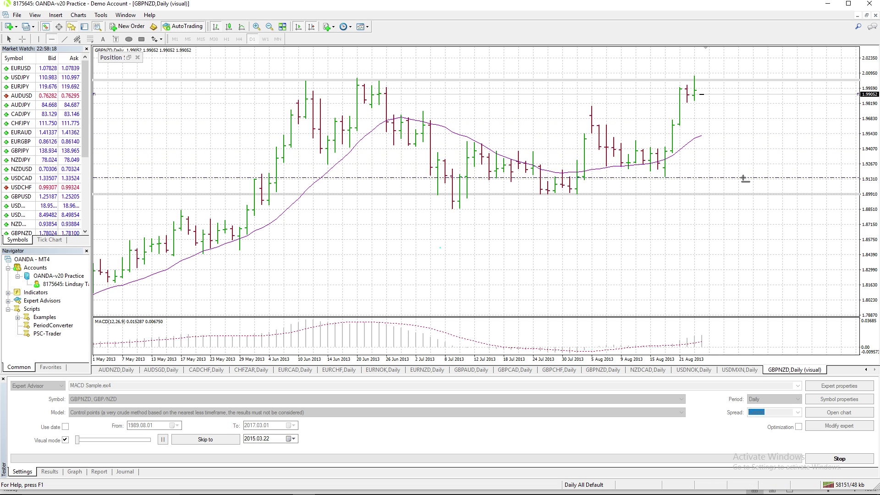
pyautogui.click(746, 125)
pyautogui.rightClick(749, 95)
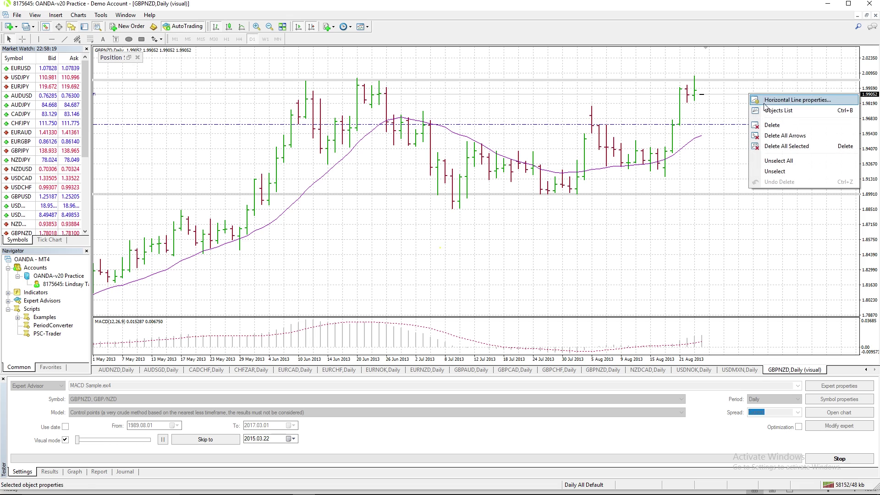
pyautogui.click(774, 125)
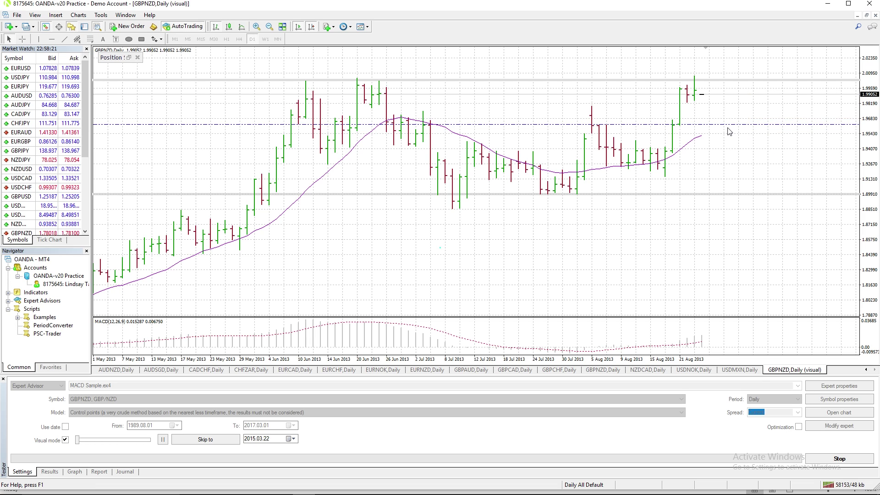
pyautogui.moveTo(729, 124); pyautogui.dragTo(736, 95)
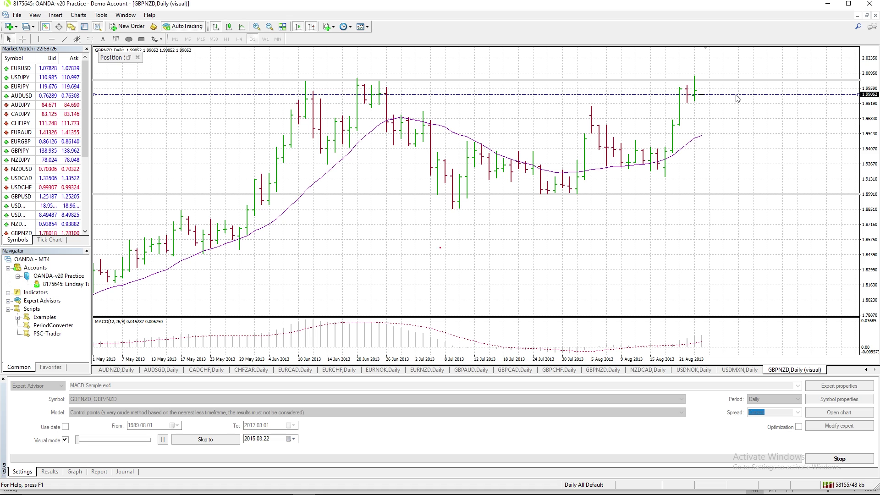
pyautogui.rightClick(156, 135)
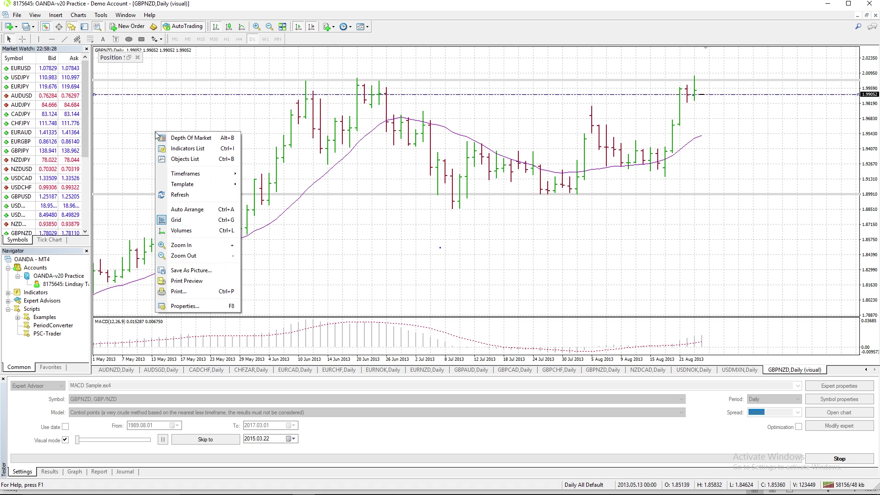
# - Add another horizontal line at the recent high near 2.00 and refresh the chart
pyautogui.click(52, 39)
pyautogui.moveTo(631, 89)
pyautogui.mouseDown()
pyautogui.moveTo(629, 69)
pyautogui.moveTo(636, 76)
pyautogui.mouseUp()
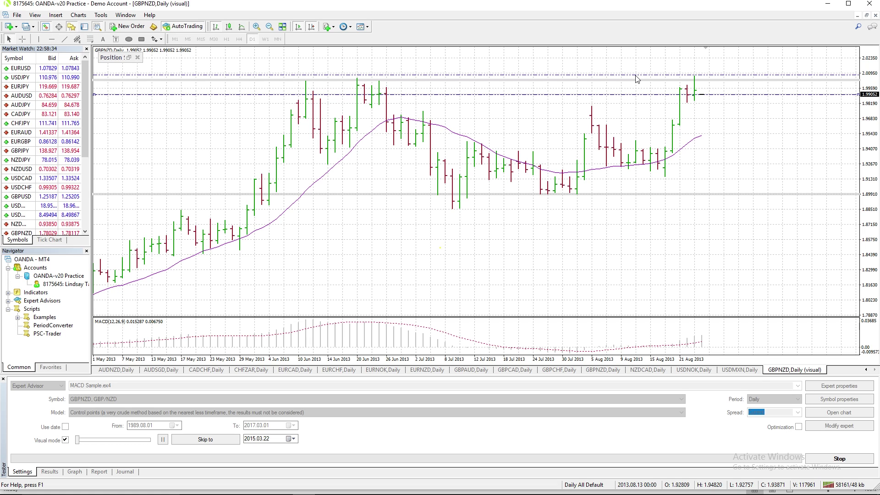
pyautogui.rightClick(635, 79)
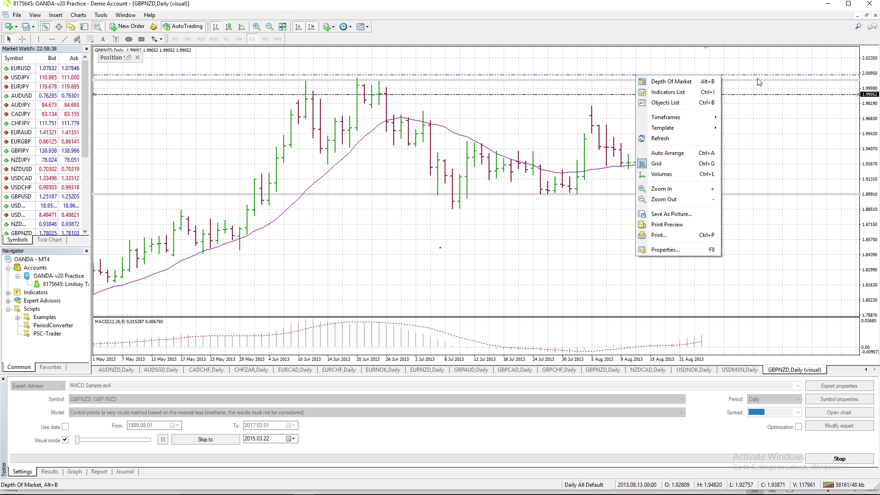
pyautogui.click(773, 79)
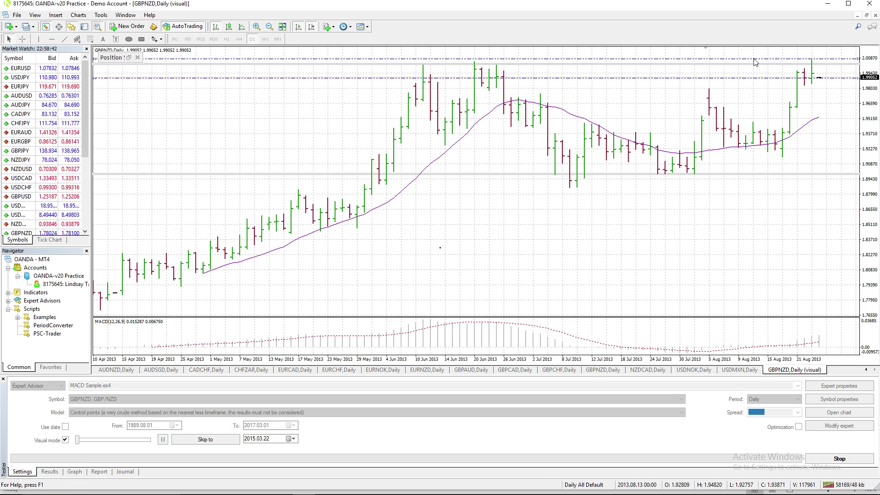
# - Change the top horizontal line's colour to red
pyautogui.rightClick(754, 59)
pyautogui.click(774, 64)
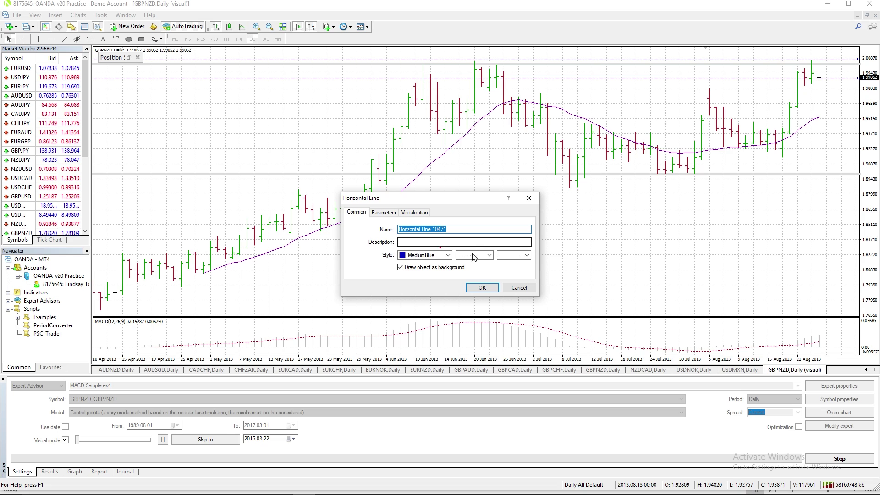
pyautogui.click(447, 255)
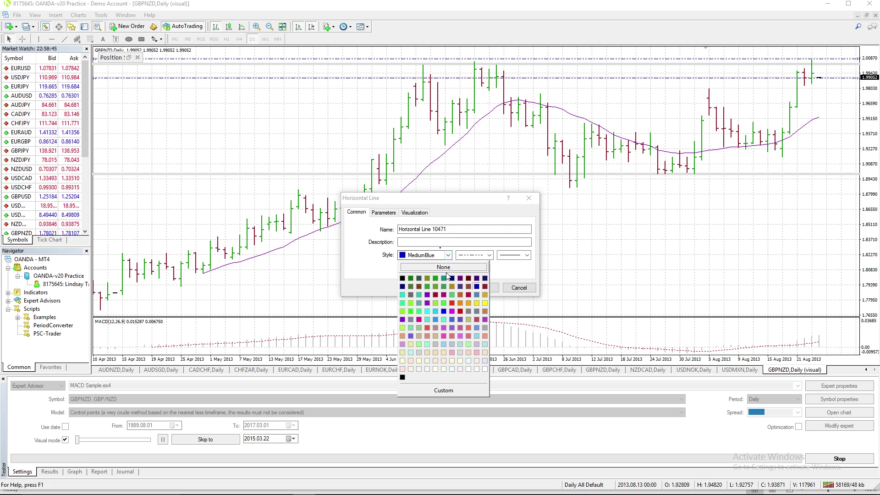
pyautogui.click(471, 294)
pyautogui.click(482, 287)
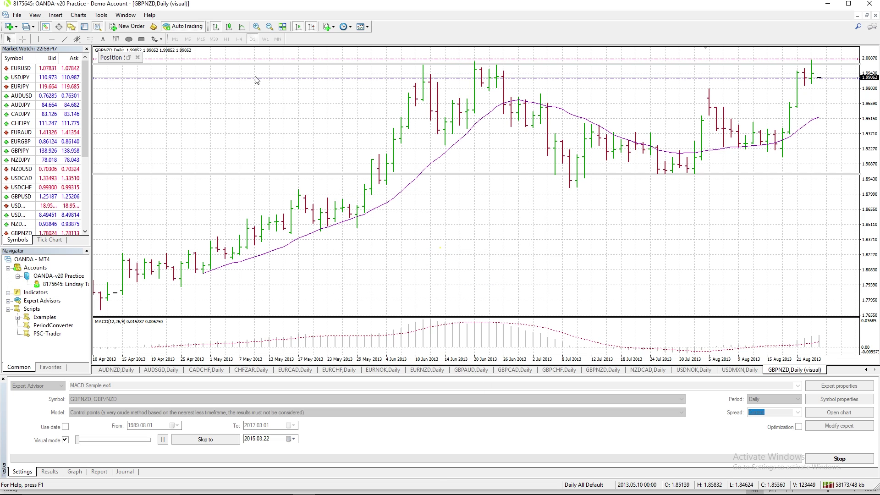
# - Add a lower horizontal line and colour it SeaGreen
pyautogui.click(52, 39)
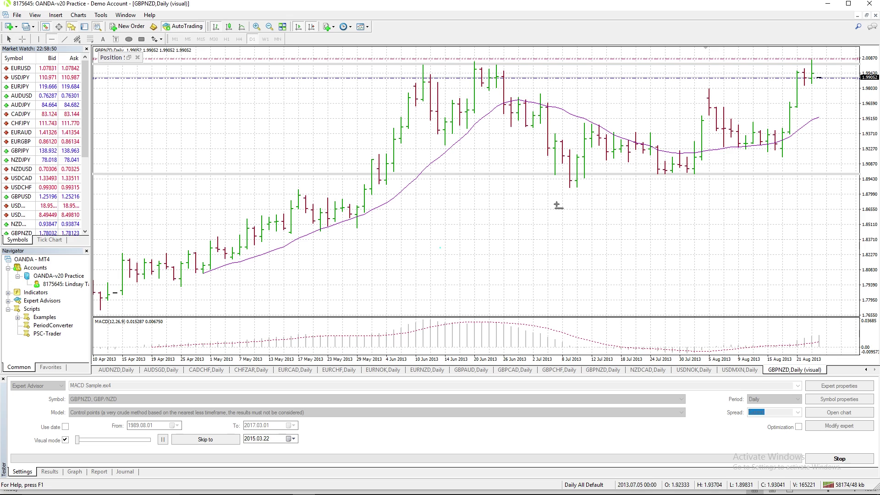
pyautogui.moveTo(561, 202); pyautogui.dragTo(564, 173)
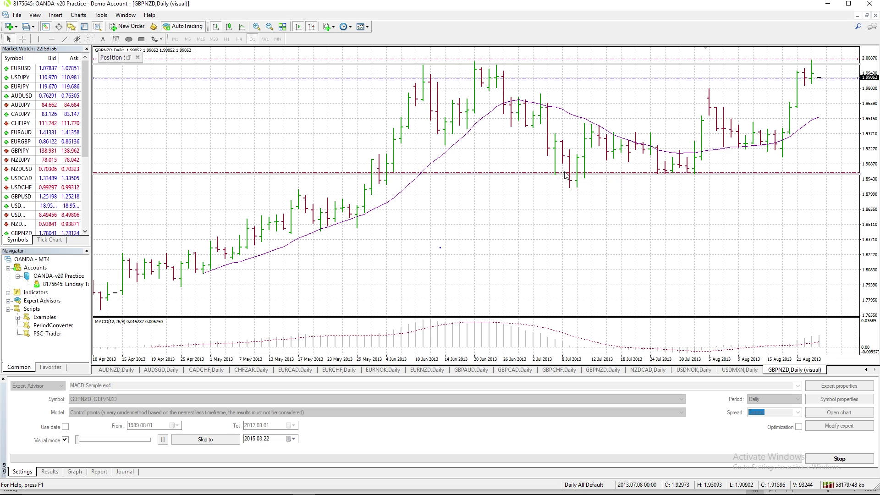
pyautogui.rightClick(565, 175)
pyautogui.click(589, 178)
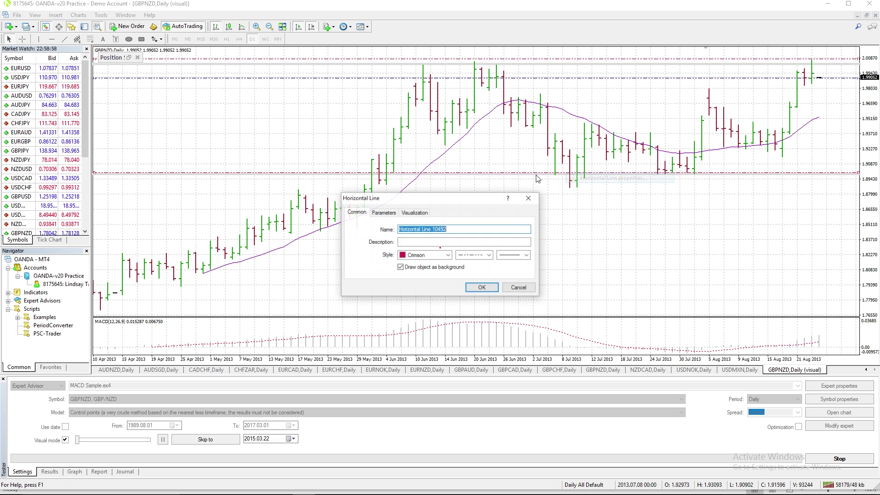
pyautogui.click(448, 255)
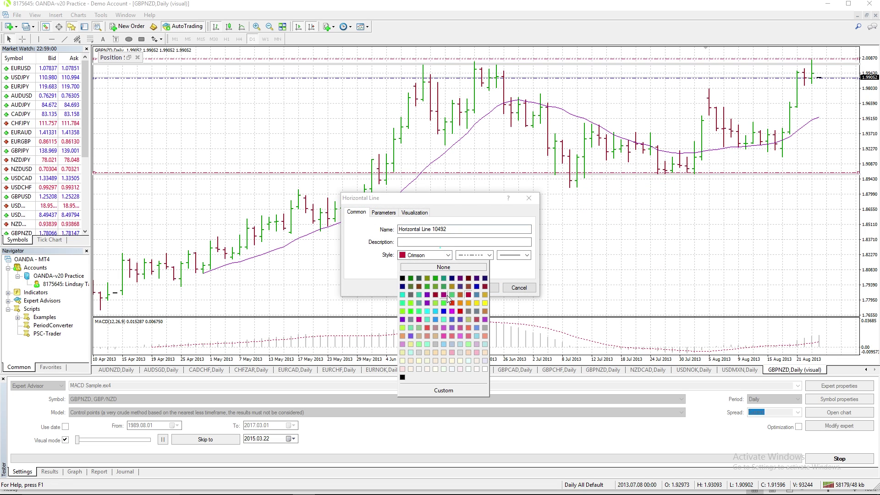
pyautogui.click(444, 287)
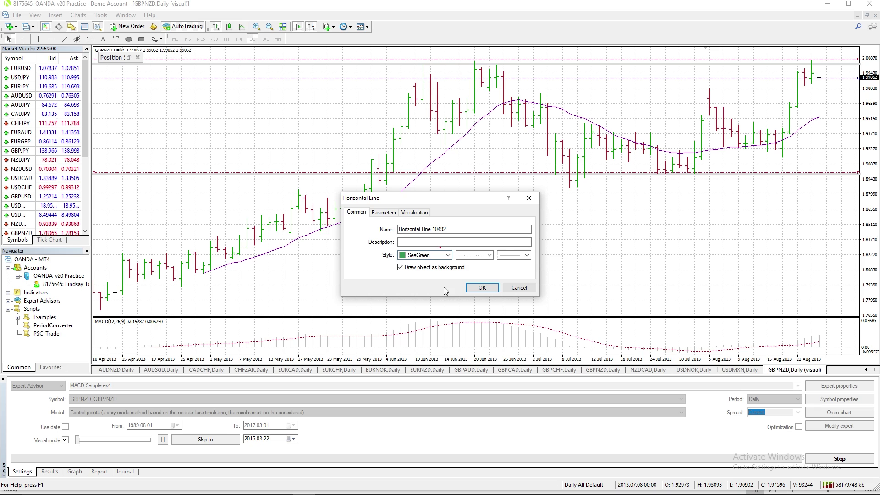
pyautogui.click(487, 291)
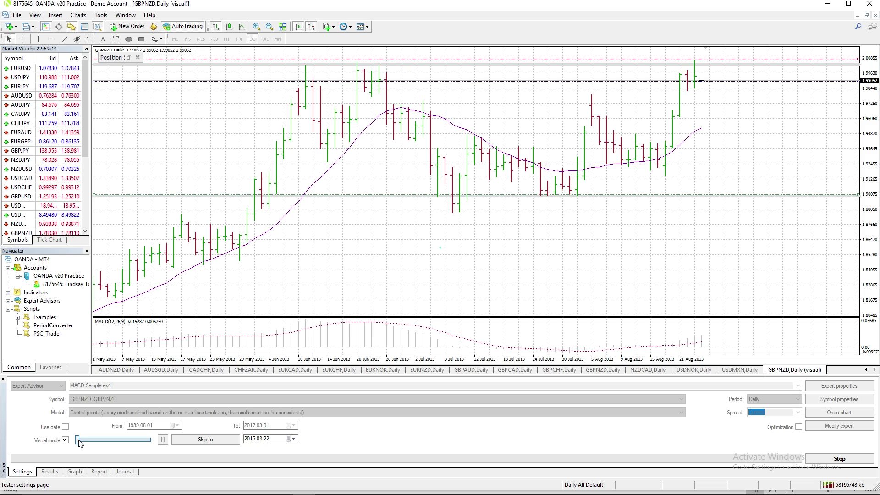
# - Adjust the visual-mode speed to 19 and step the test chart forward several bars
pyautogui.moveTo(78, 442); pyautogui.dragTo(82, 442)
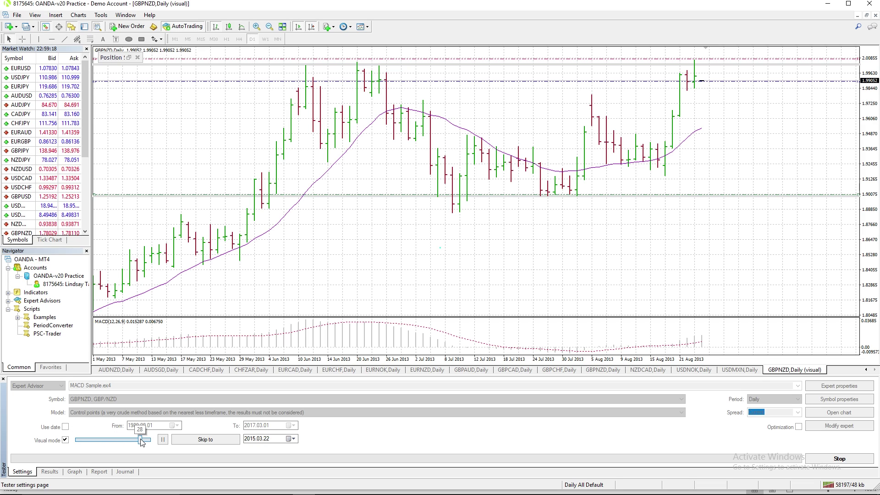
pyautogui.click(141, 440)
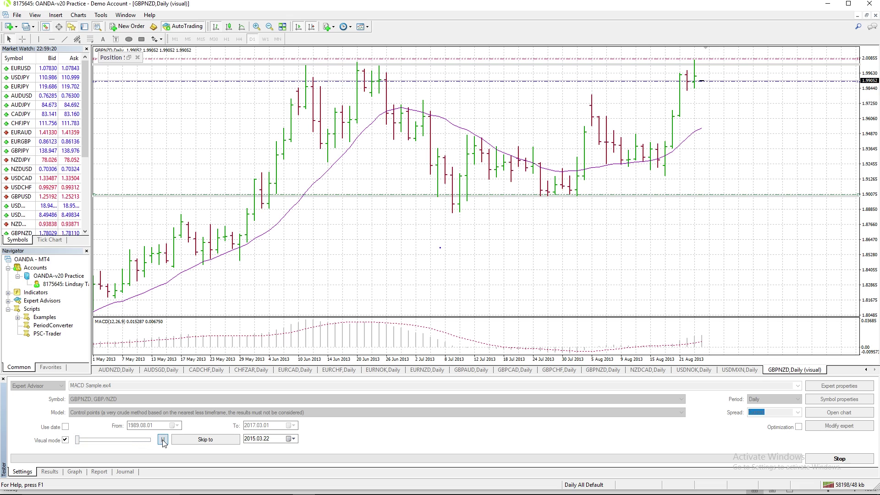
pyautogui.moveTo(137, 440); pyautogui.dragTo(108, 443)
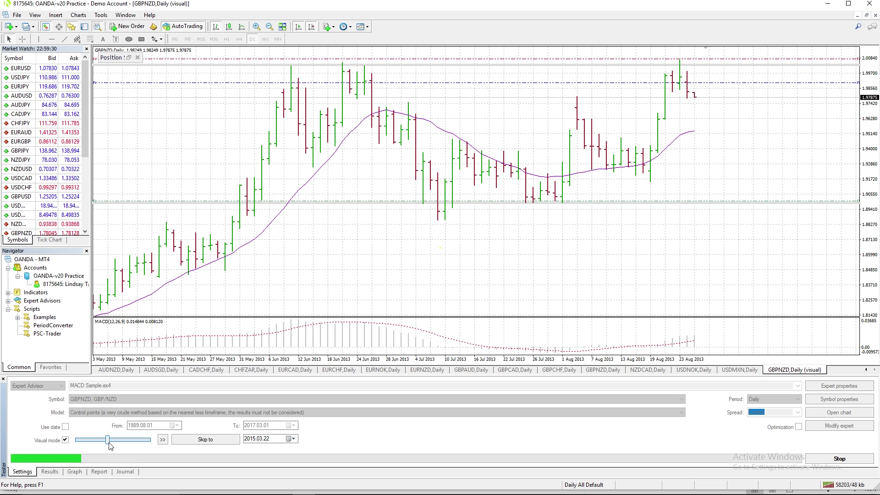
pyautogui.click(114, 443)
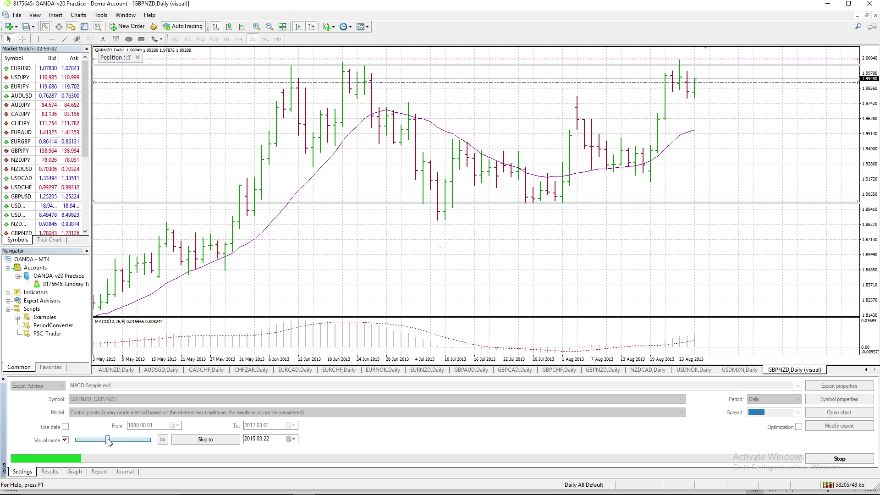
pyautogui.moveTo(113, 443); pyautogui.dragTo(118, 442)
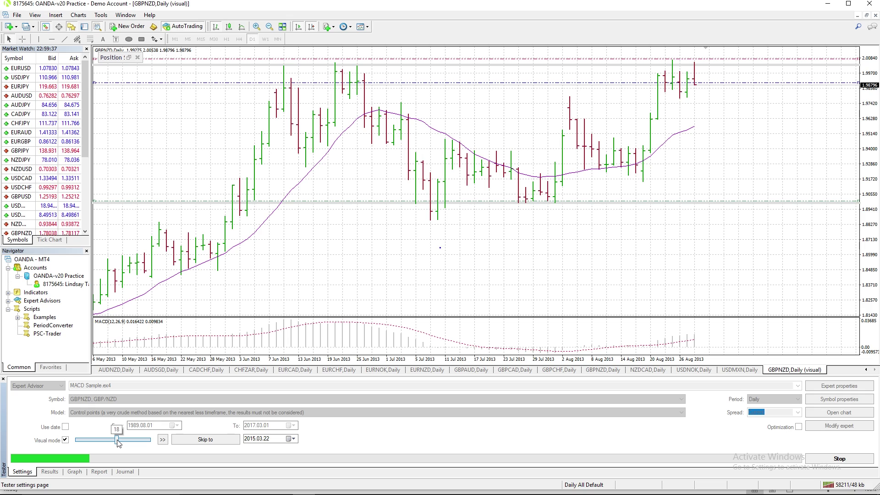
pyautogui.moveTo(118, 443); pyautogui.dragTo(123, 442)
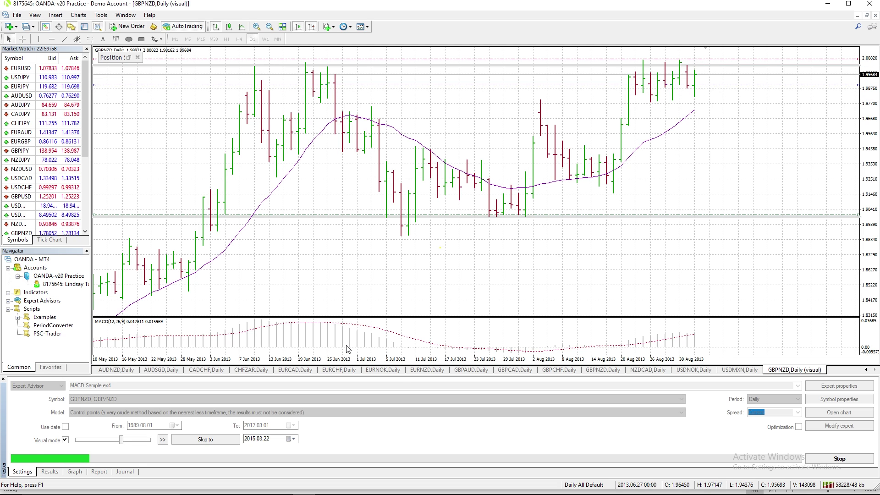
pyautogui.click(162, 440)
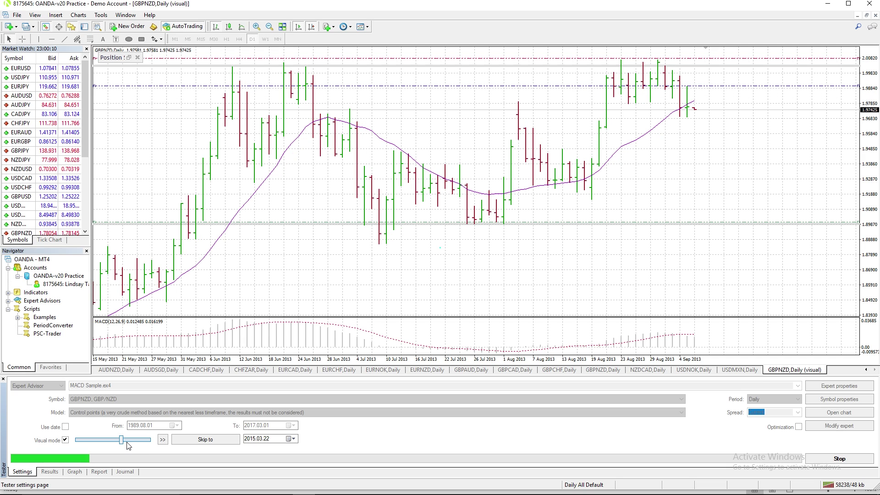
# - Raise the playback speed through 22 and 23 to 31, then zoom the chart out
pyautogui.moveTo(123, 442); pyautogui.dragTo(128, 443)
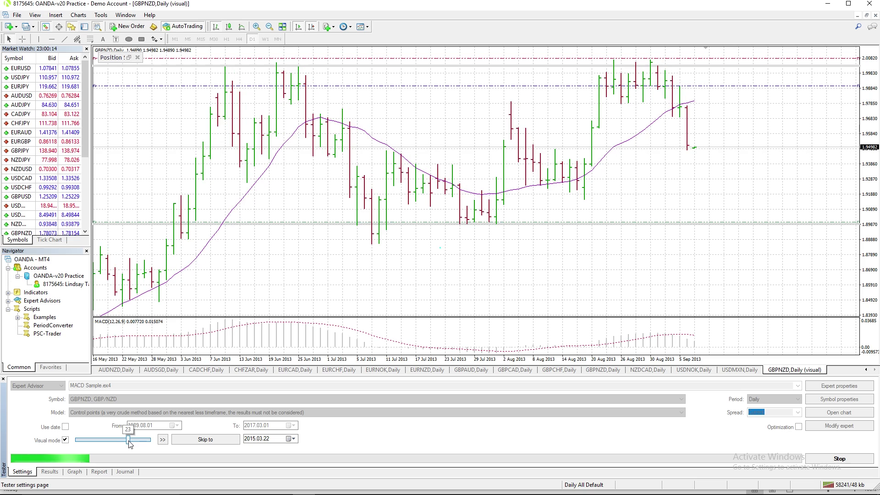
pyautogui.moveTo(128, 444); pyautogui.dragTo(145, 445)
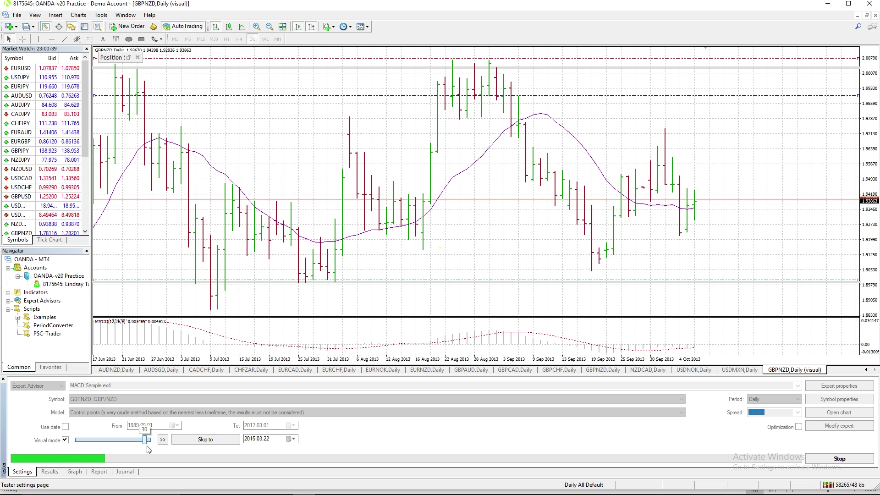
pyautogui.moveTo(148, 448); pyautogui.dragTo(113, 441)
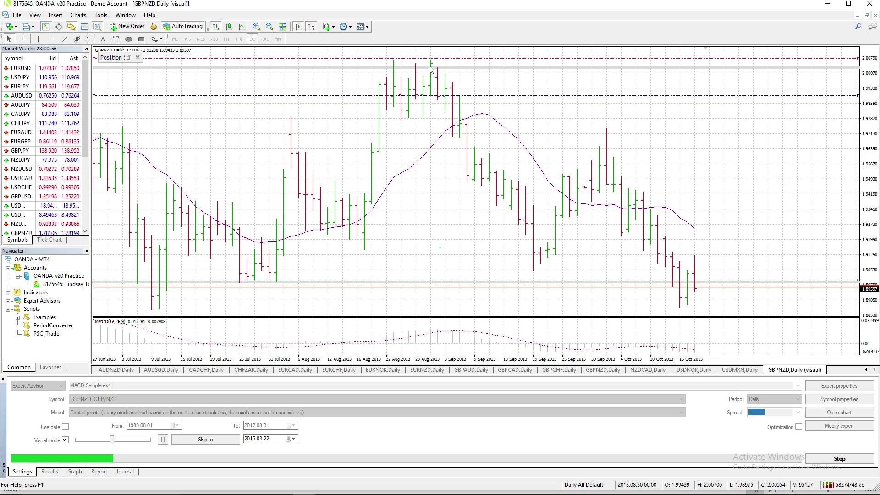
pyautogui.moveTo(435, 65)
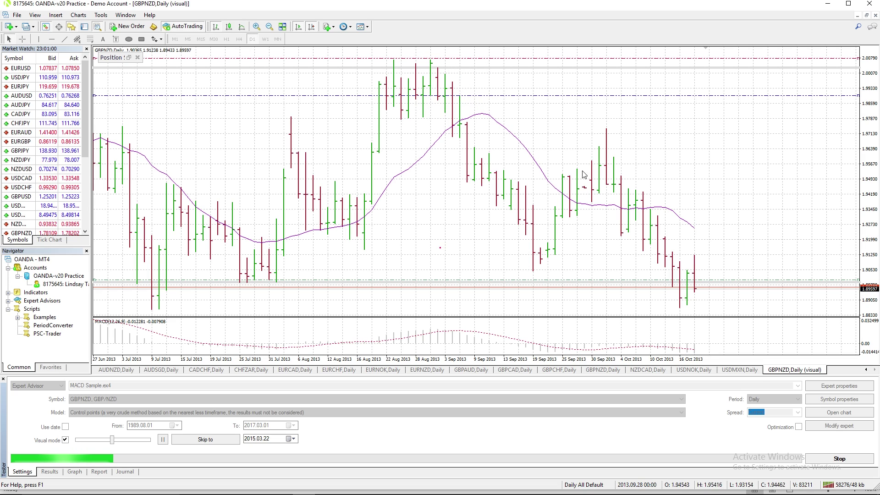
pyautogui.press('-')
pyautogui.press('-')
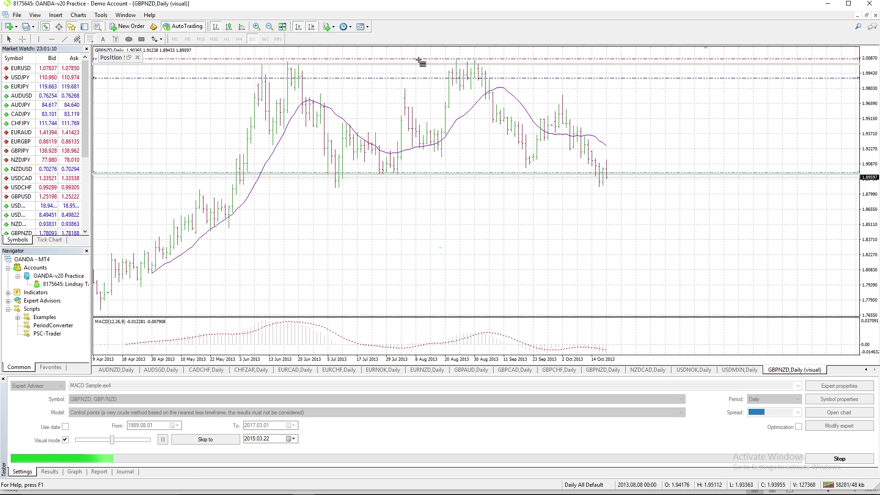
# - Draw a Fibonacci retracement from the 30 Aug 2013 high, pause and resume, then stop the test
pyautogui.moveTo(476, 61)
pyautogui.moveTo(475, 61); pyautogui.dragTo(530, 172)
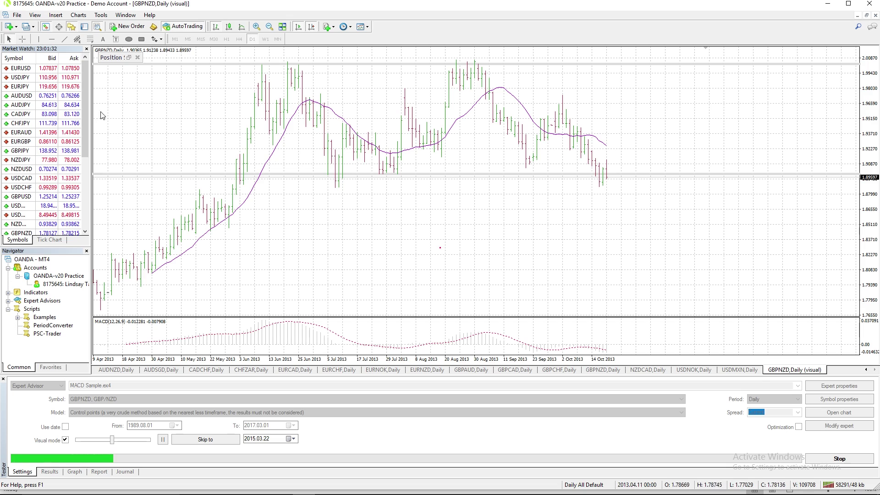
pyautogui.moveTo(409, 133)
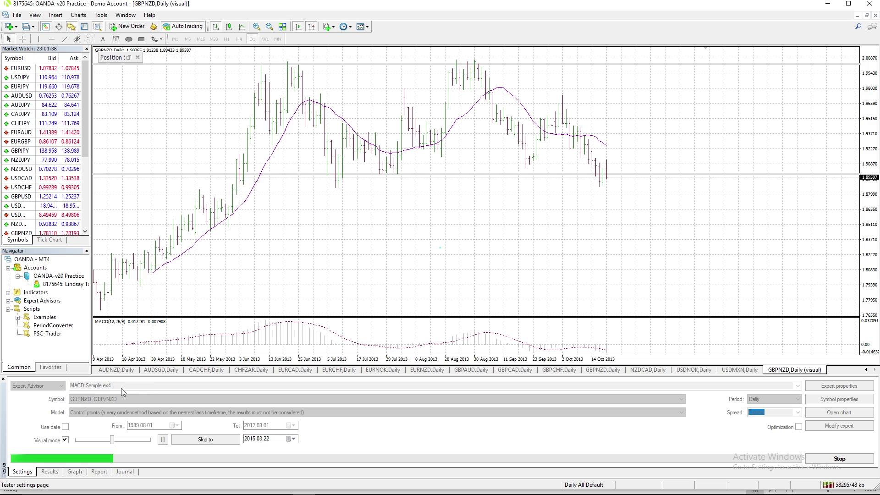
pyautogui.click(163, 440)
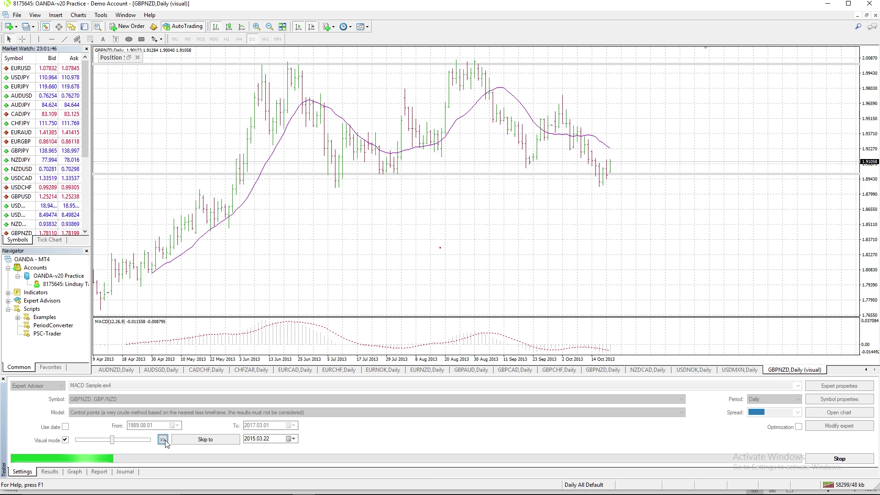
pyautogui.click(163, 439)
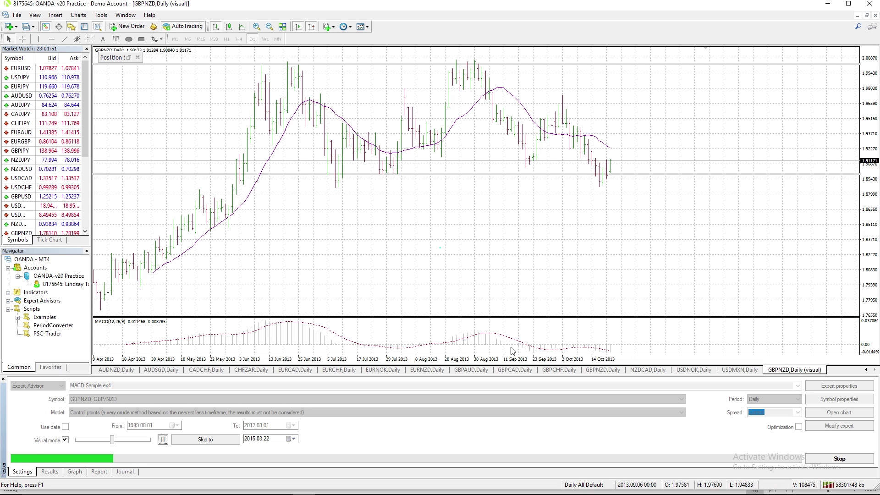
pyautogui.click(839, 458)
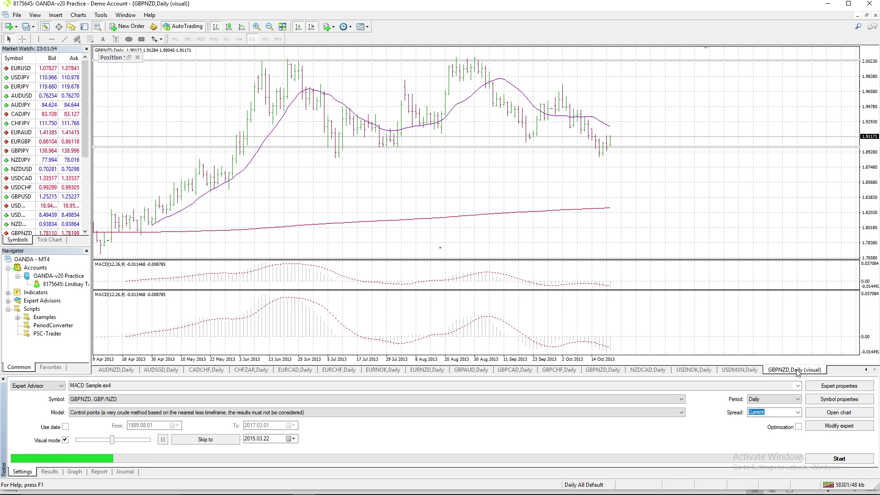
# - Close the GBPNZD,Daily (visual) chart and hide the Strategy Tester panel
pyautogui.rightClick(797, 372)
pyautogui.click(811, 376)
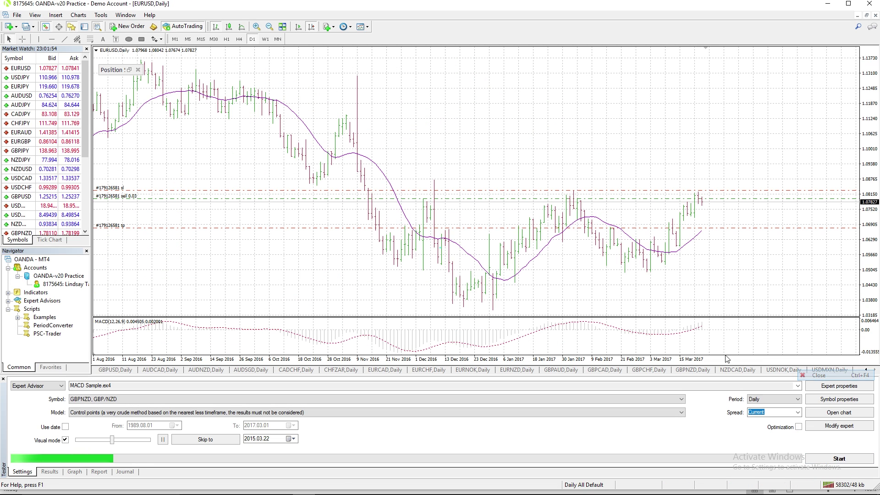
pyautogui.click(35, 15)
pyautogui.click(53, 137)
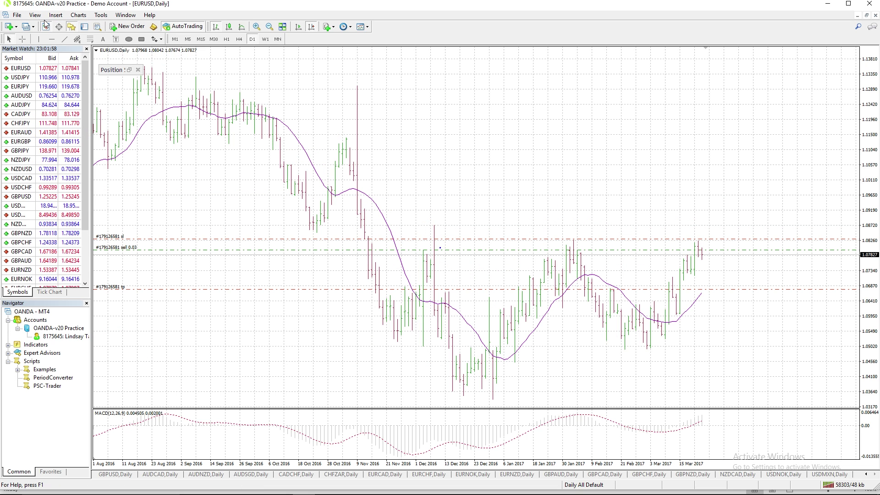
# - Show the Terminal's three open trades and switch to the GBPUSD,Daily chart
pyautogui.click(36, 15)
pyautogui.click(51, 122)
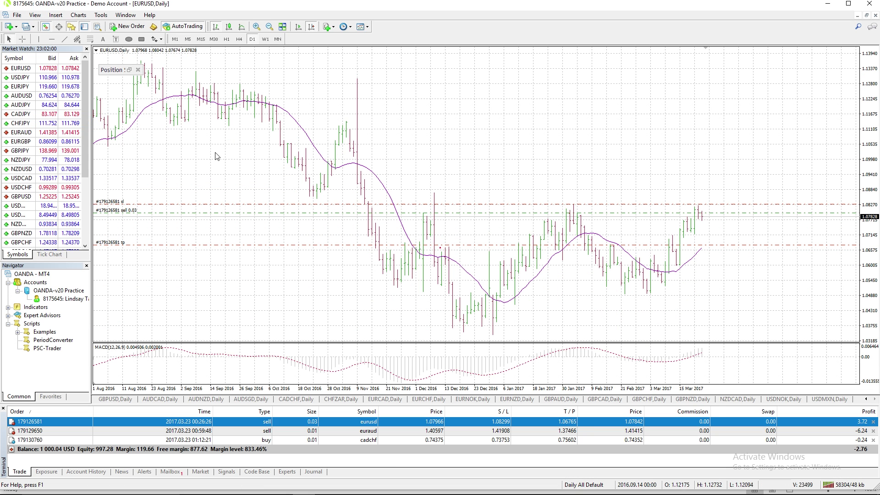
pyautogui.click(130, 401)
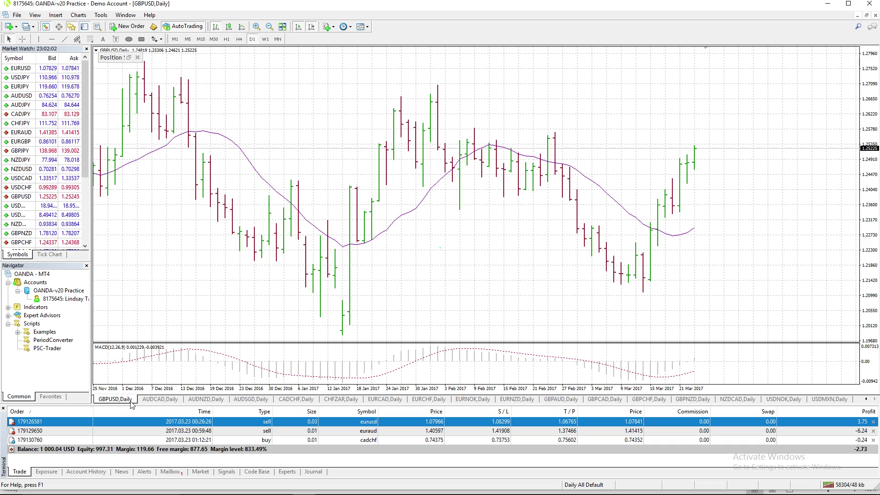
pyautogui.click(864, 400)
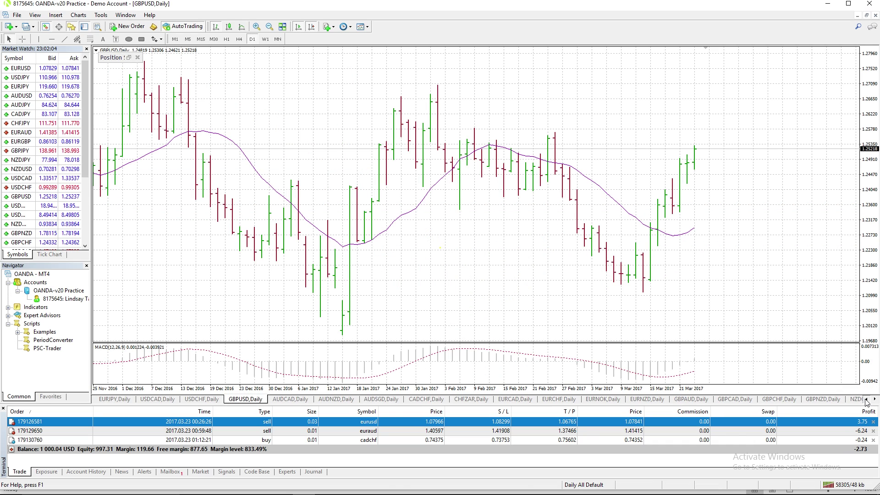
pyautogui.click(865, 400)
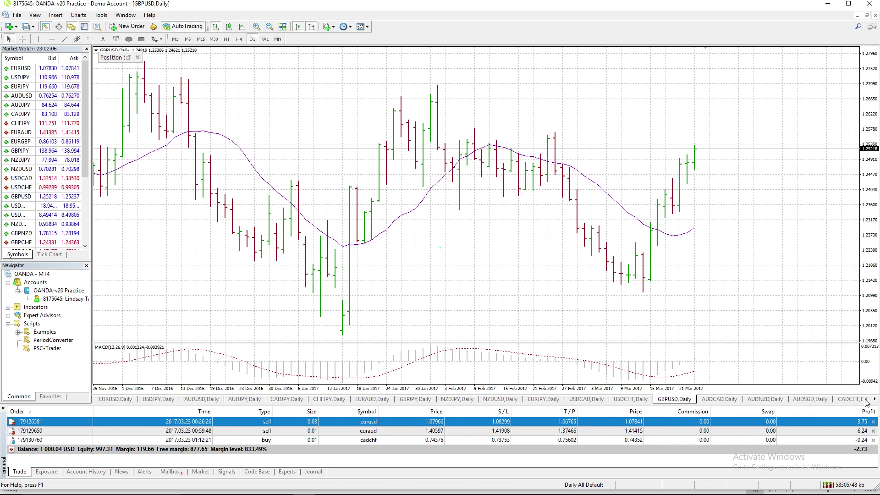